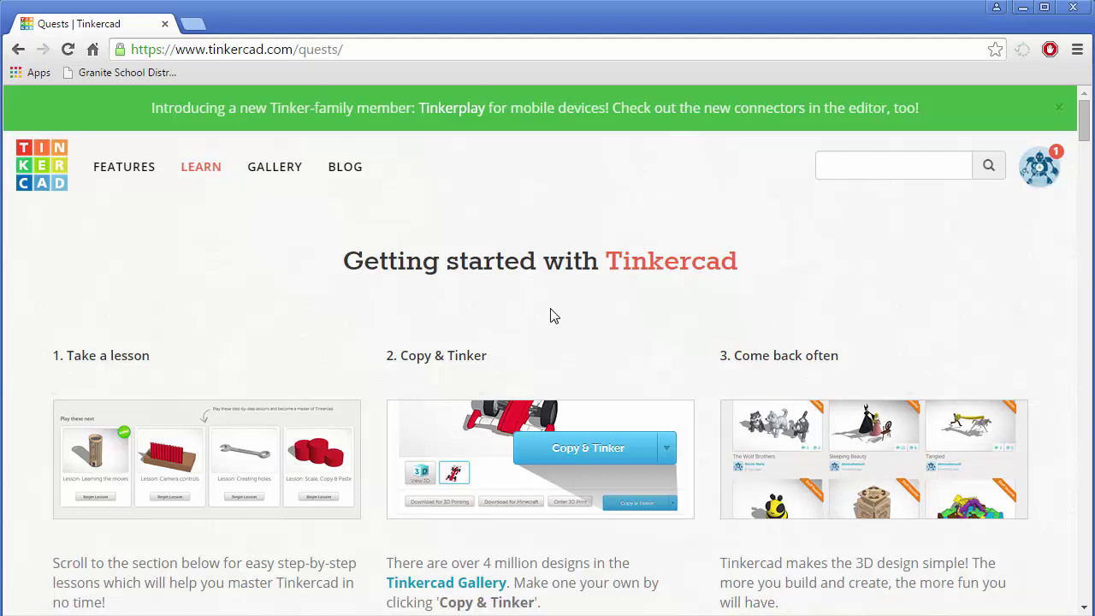
Step: Find the Bat button lesson among the quests, begin it and advance to its first instruction
scroll(552, 317, "down", 12)
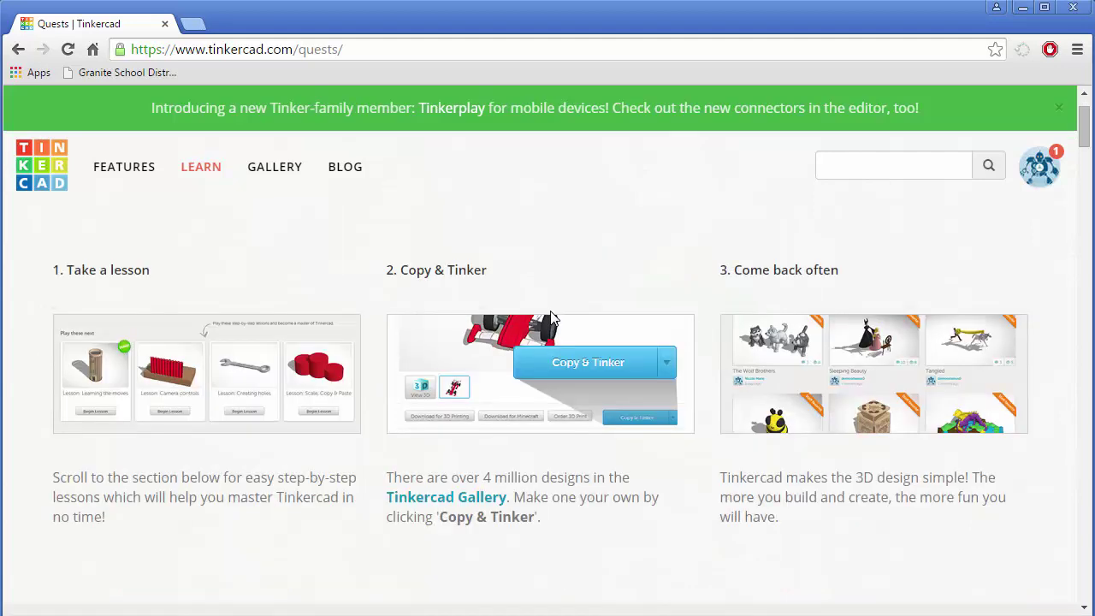
scroll(552, 318, "down", 10)
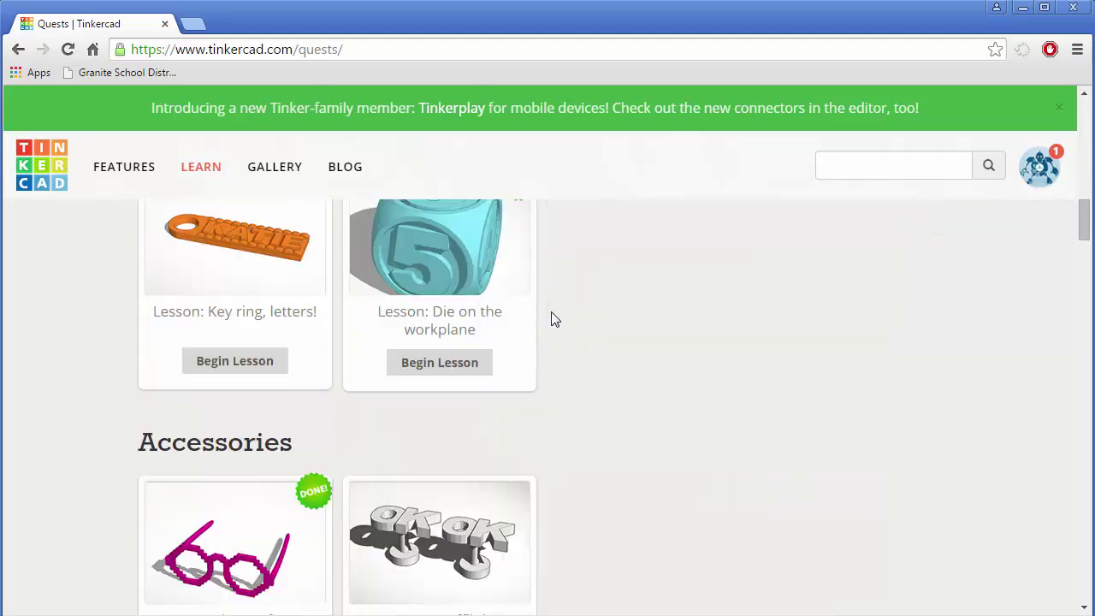
scroll(552, 318, "down", 10)
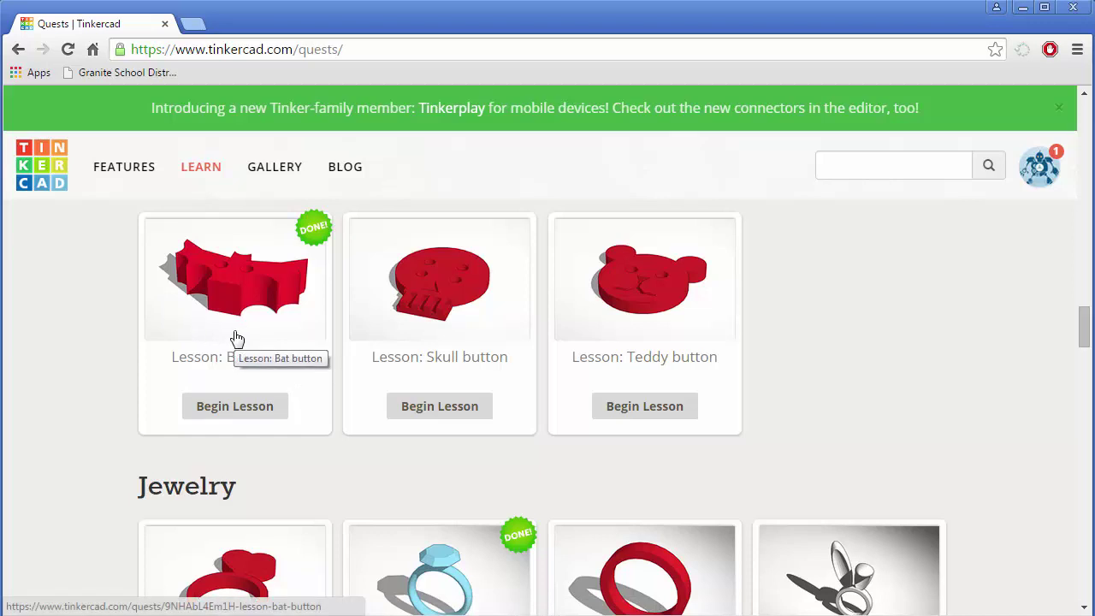
left_click(240, 415)
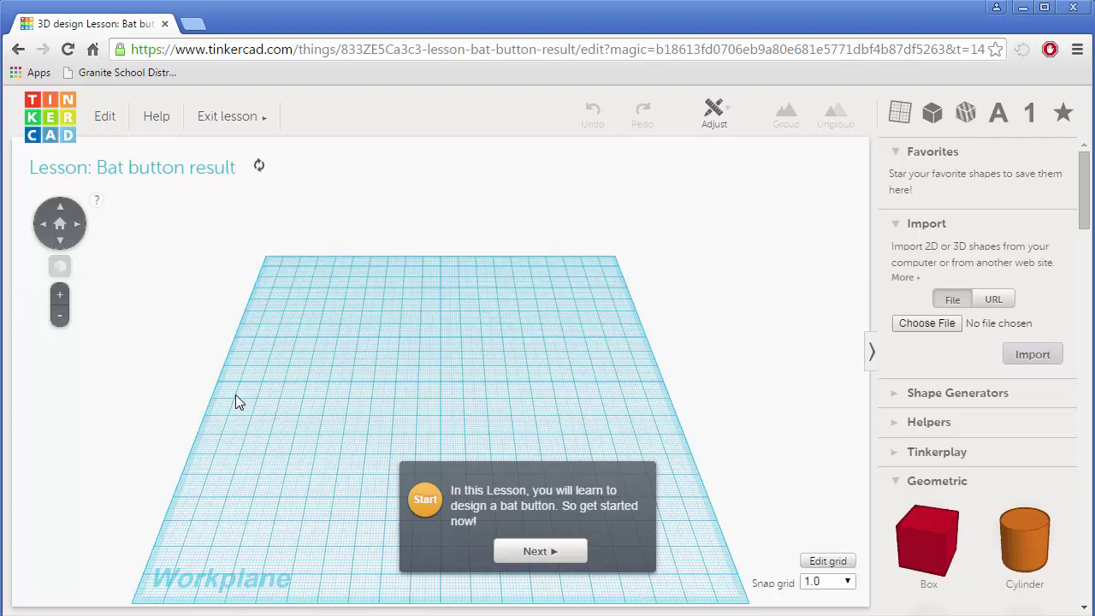
left_click(549, 558)
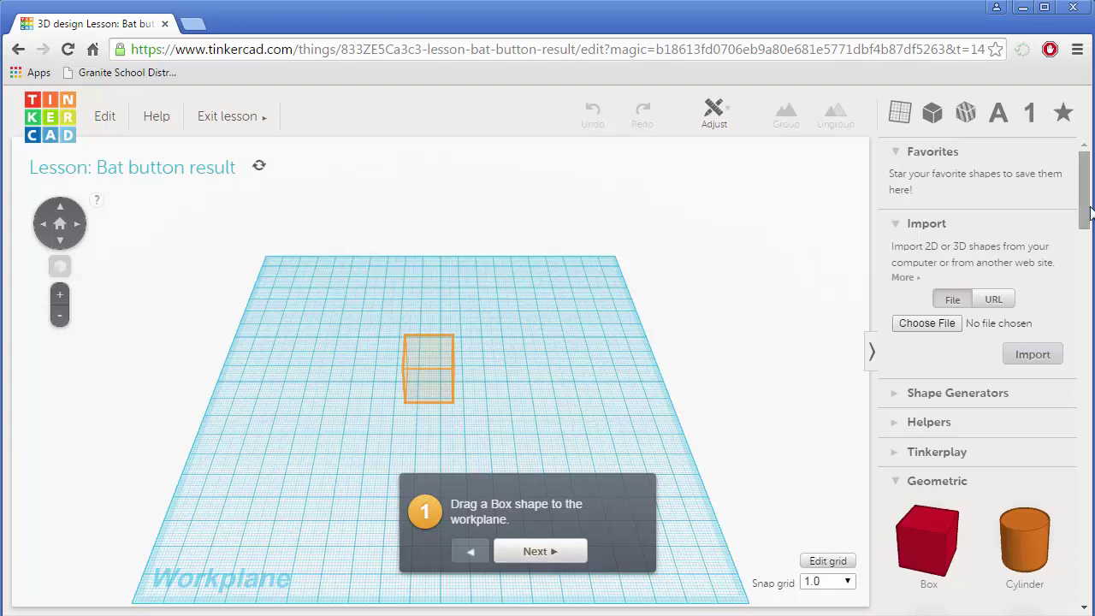
Step: Place a Box shape on the orange outline on the workplane and advance the lesson
left_click_drag(1087, 213, 1083, 239)
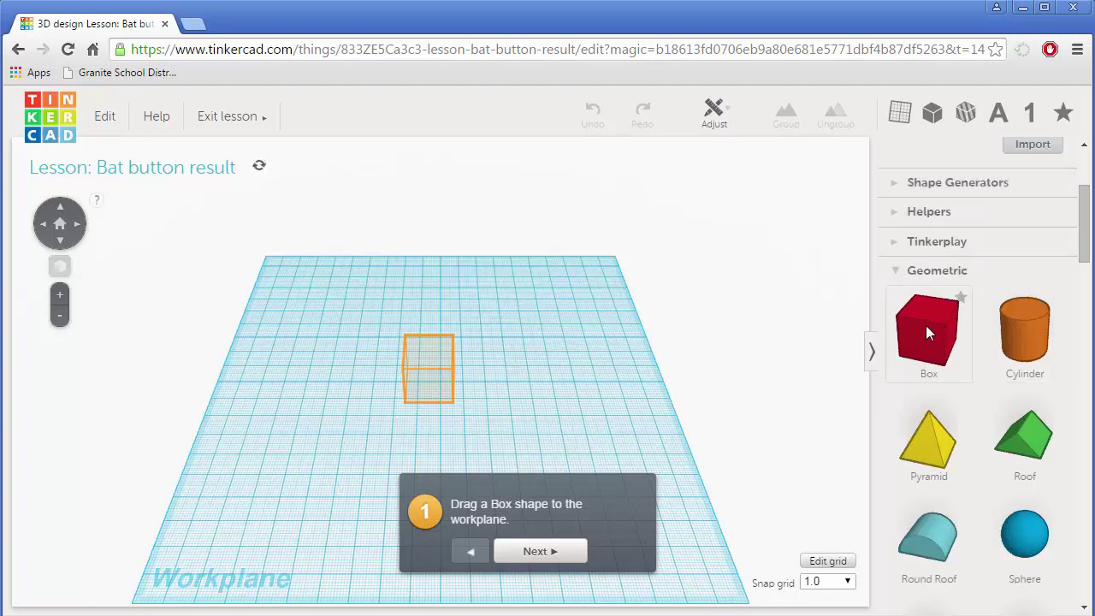
left_click_drag(928, 321, 428, 382)
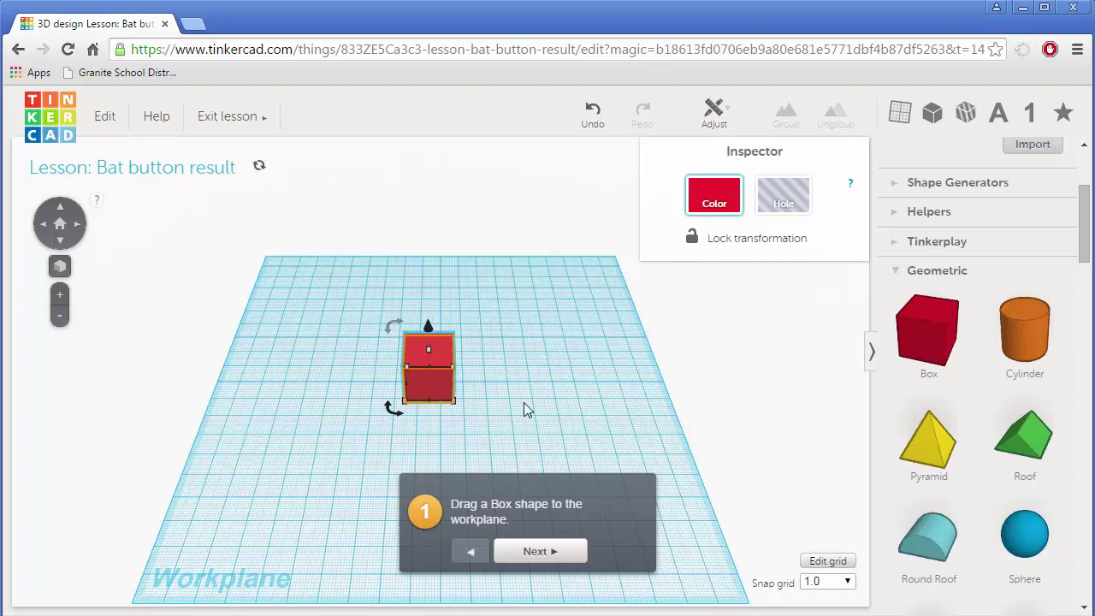
left_click(542, 551)
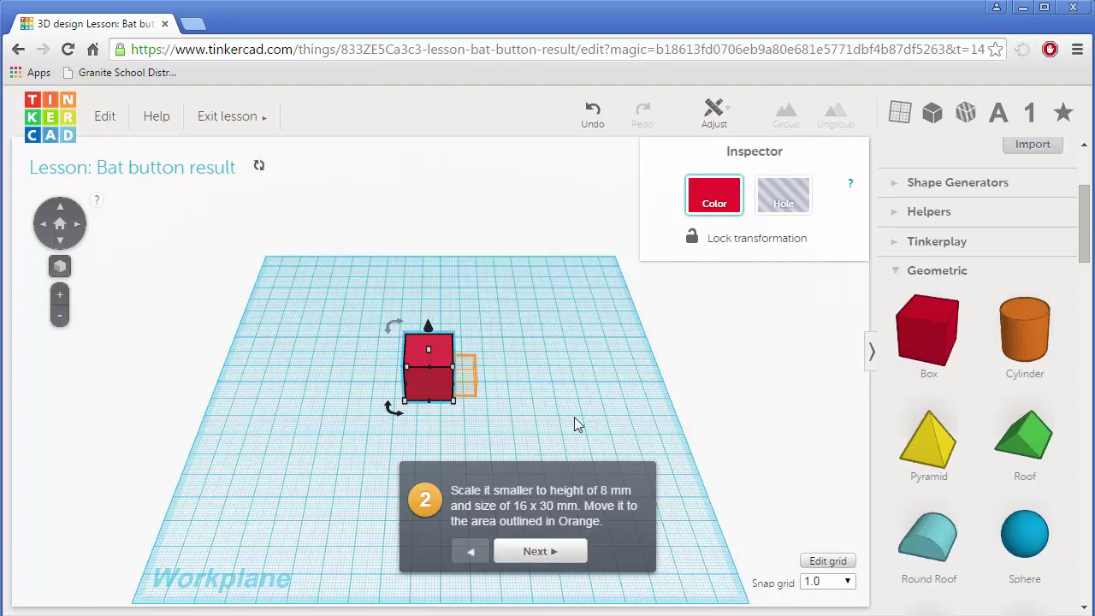
Step: Scale the box to 8 mm high and 16 x 30 mm to fill the orange outline, and advance the lesson
scroll(559, 356, "up", 3)
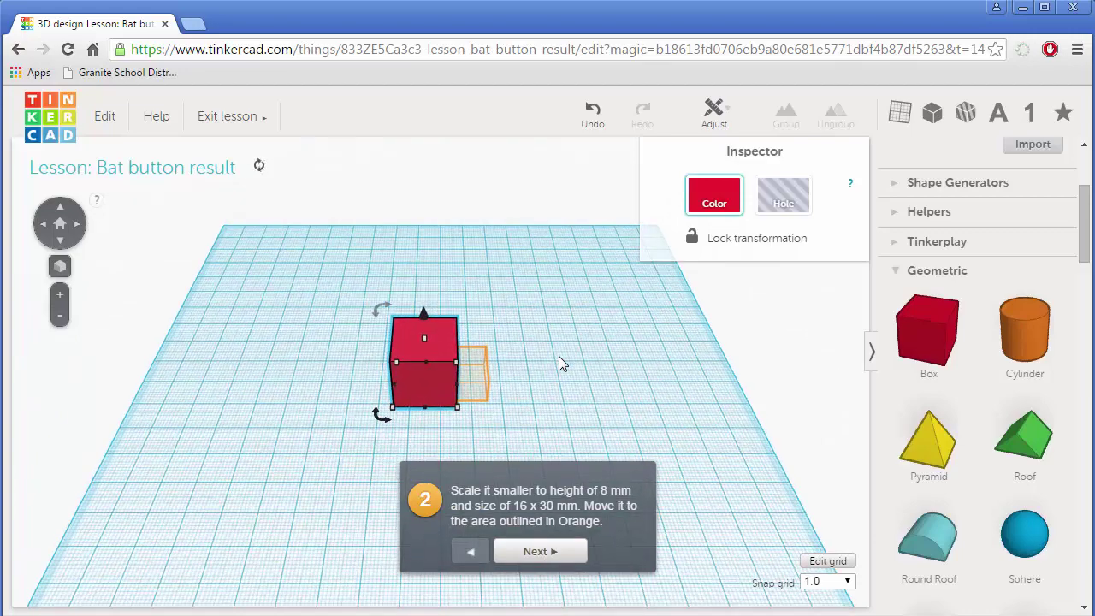
scroll(559, 363, "up", 2)
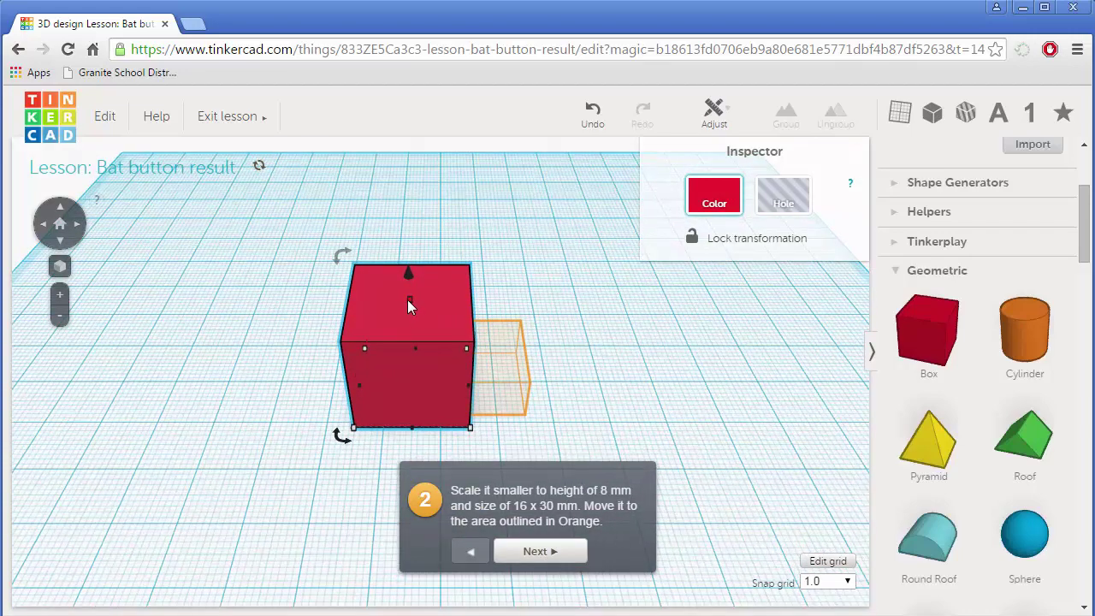
left_click_drag(408, 303, 410, 354)
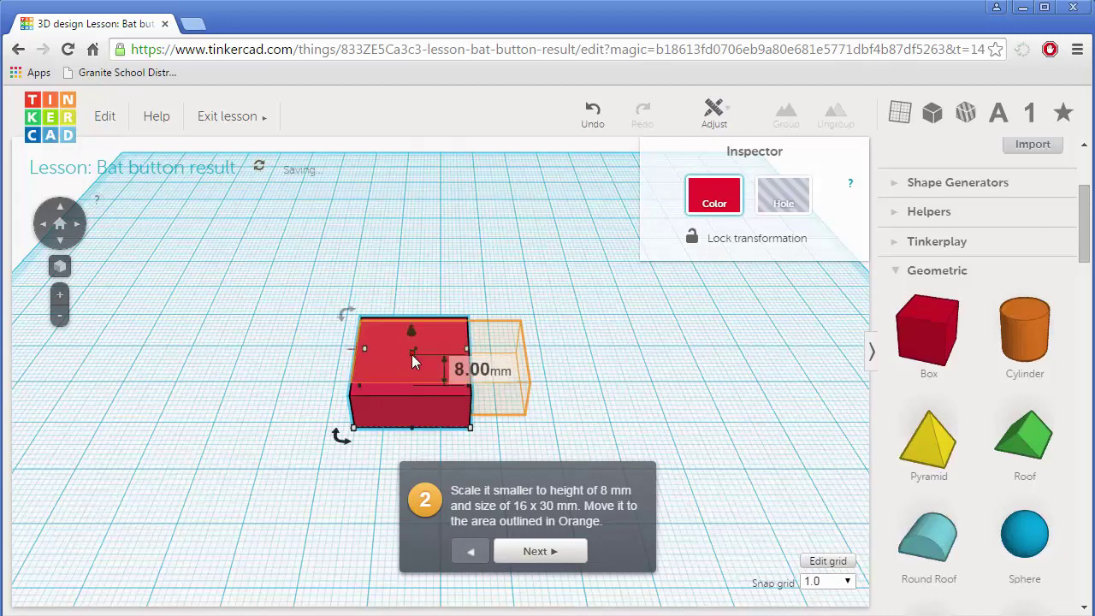
mouse_move(467, 355)
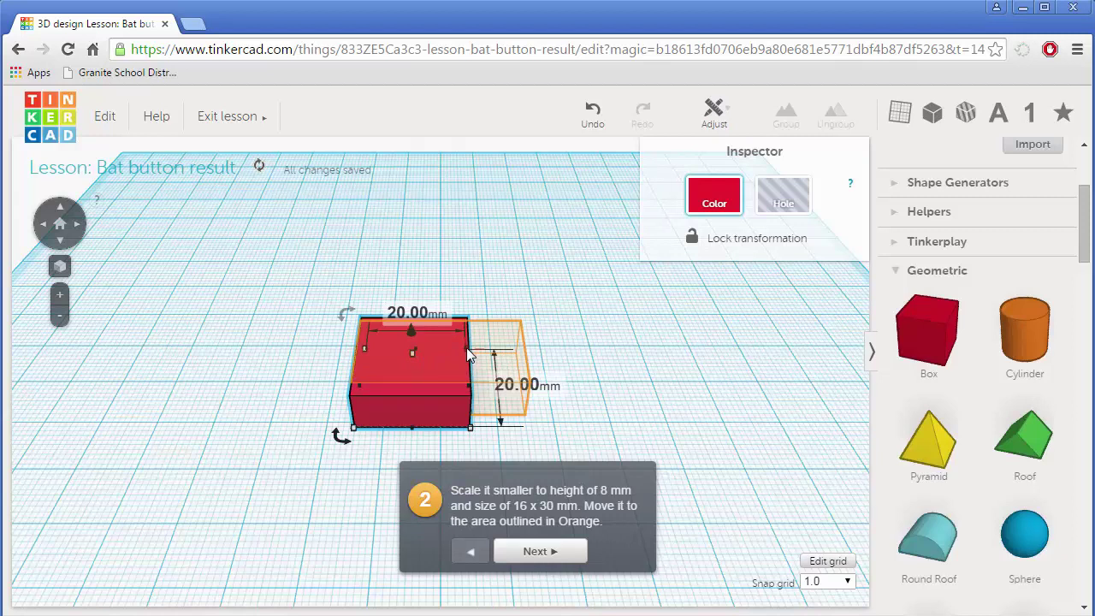
left_click_drag(468, 355, 517, 354)
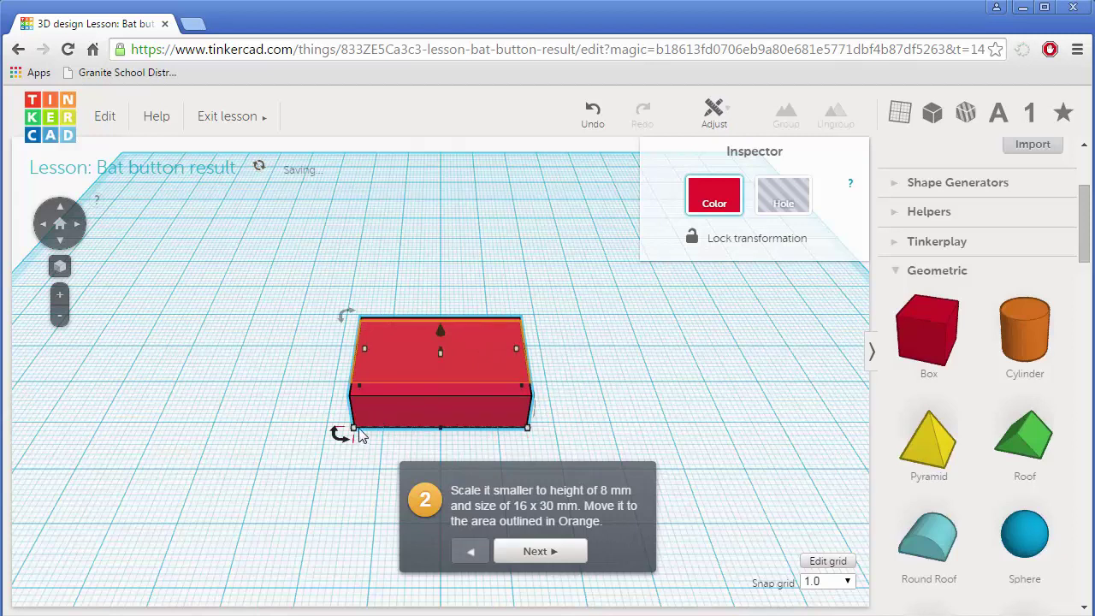
mouse_move(356, 433)
mouse_move(357, 433)
left_mouse_down()
mouse_move(360, 407)
mouse_move(359, 417)
left_mouse_up()
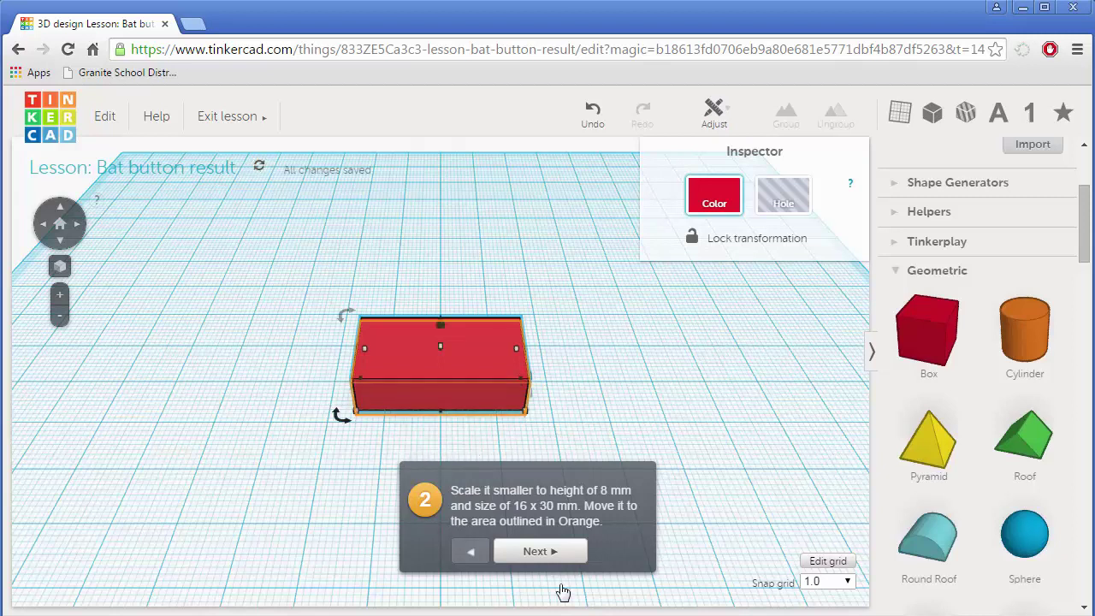
left_click(539, 552)
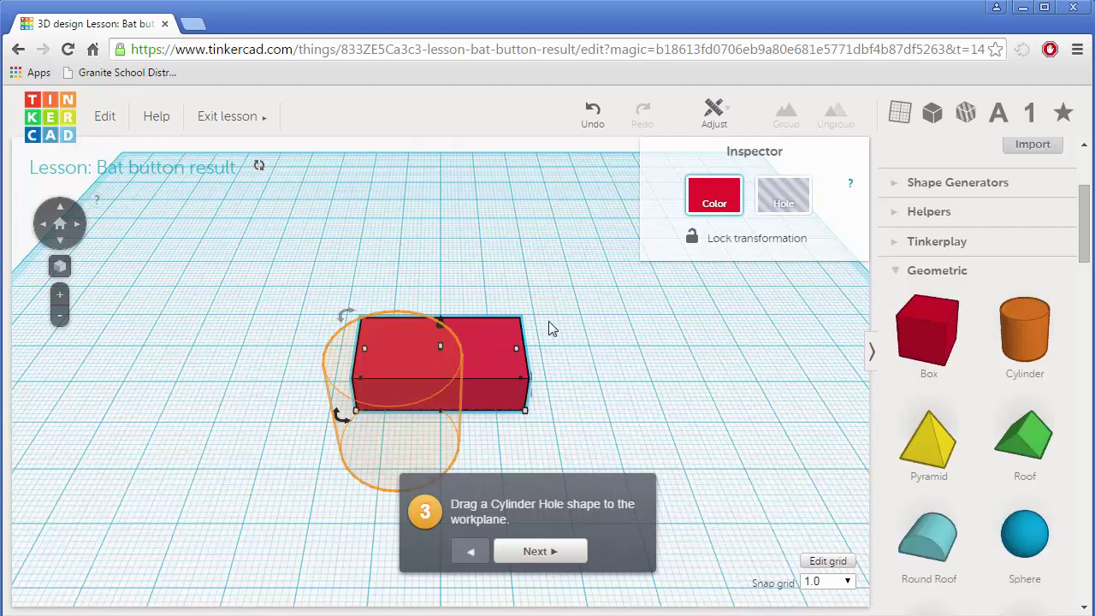
Step: Place a Cylinder on the orange outline at the box's front corner, turn it into a hole and advance the lesson
left_click_drag(1023, 331, 402, 438)
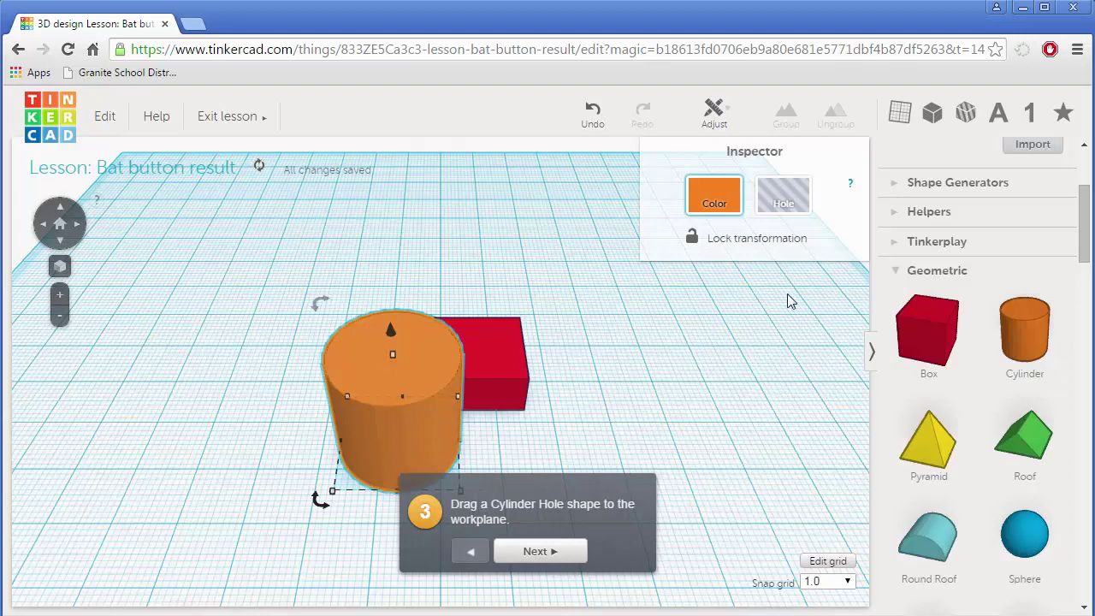
left_click(786, 202)
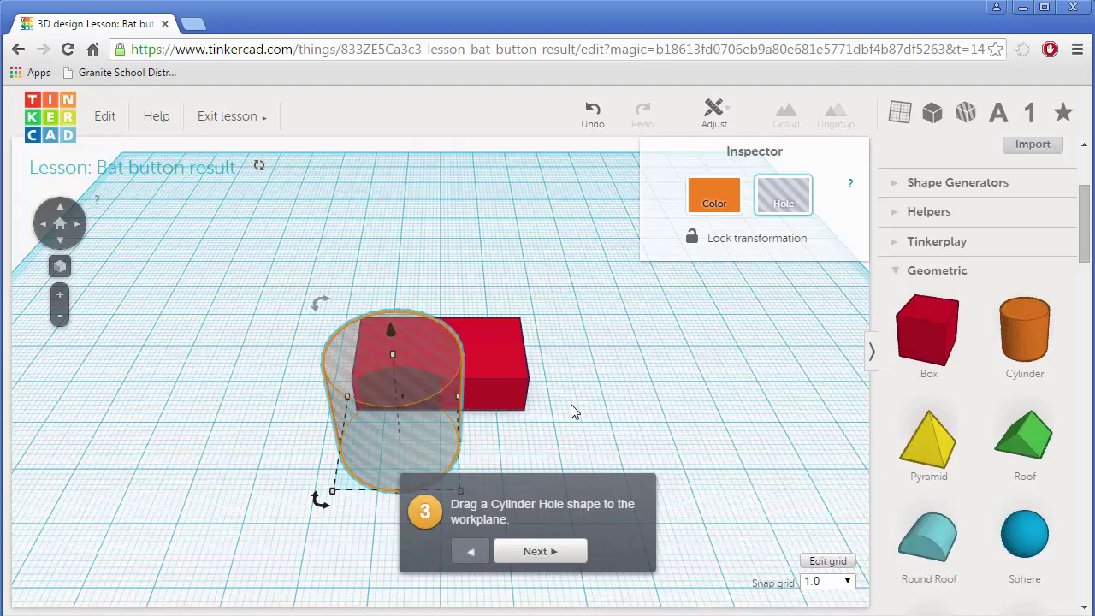
left_click(537, 555)
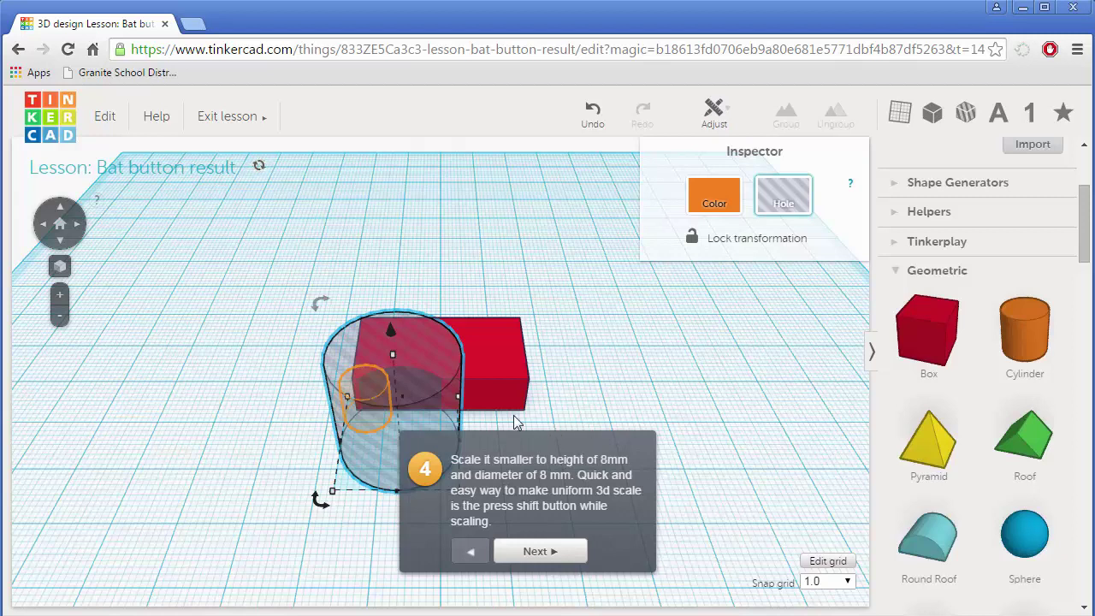
Step: Scale the cylinder hole to 8 mm high and 8 mm in diameter to match the outline, and advance the lesson
mouse_move(392, 361)
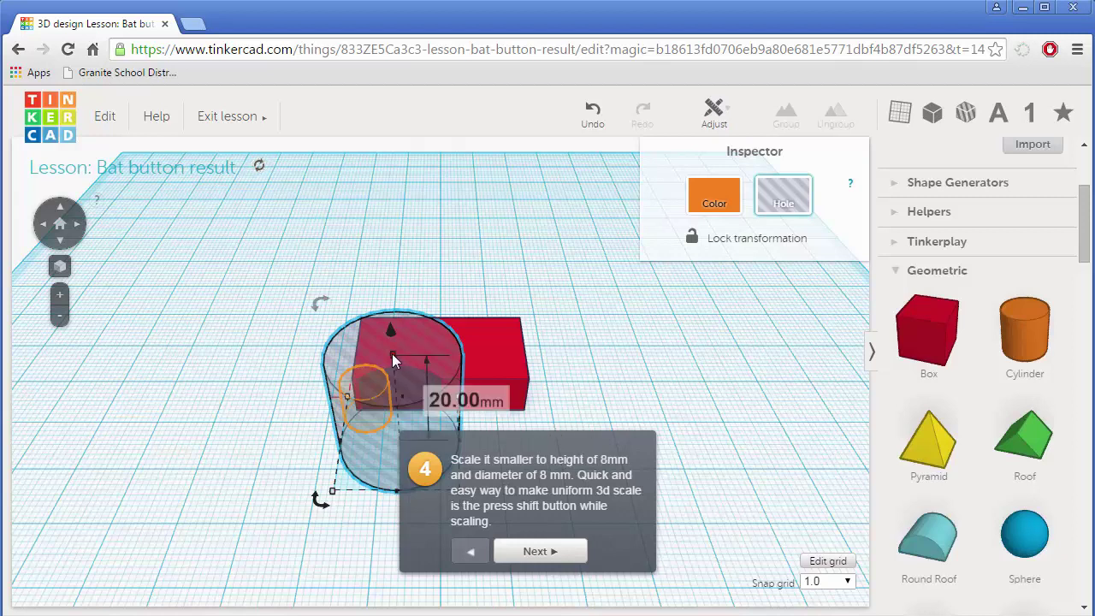
left_click_drag(392, 356, 394, 415)
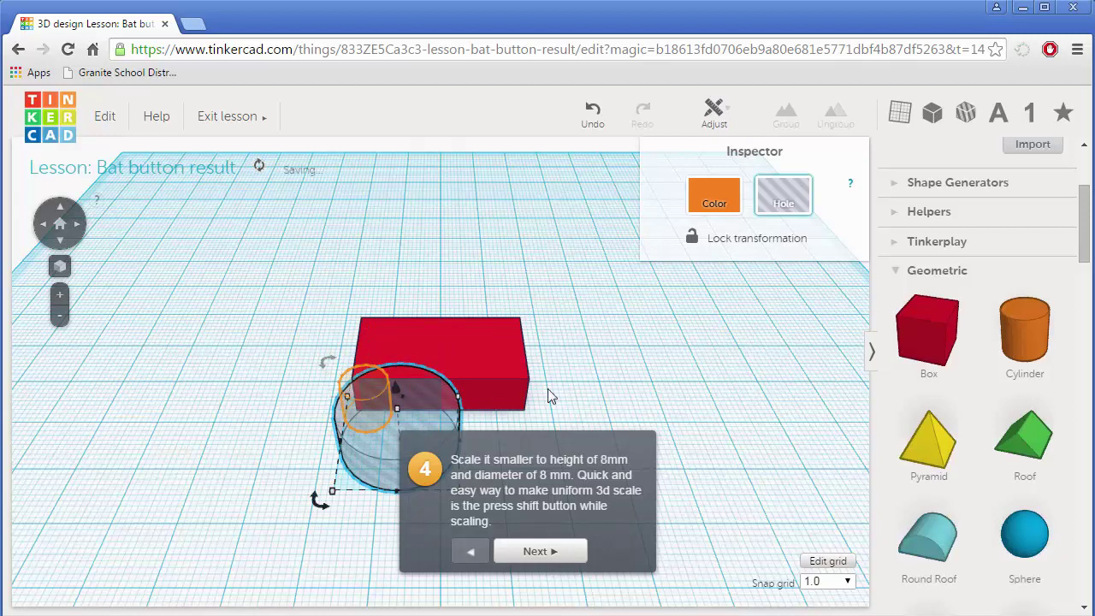
left_click(651, 370)
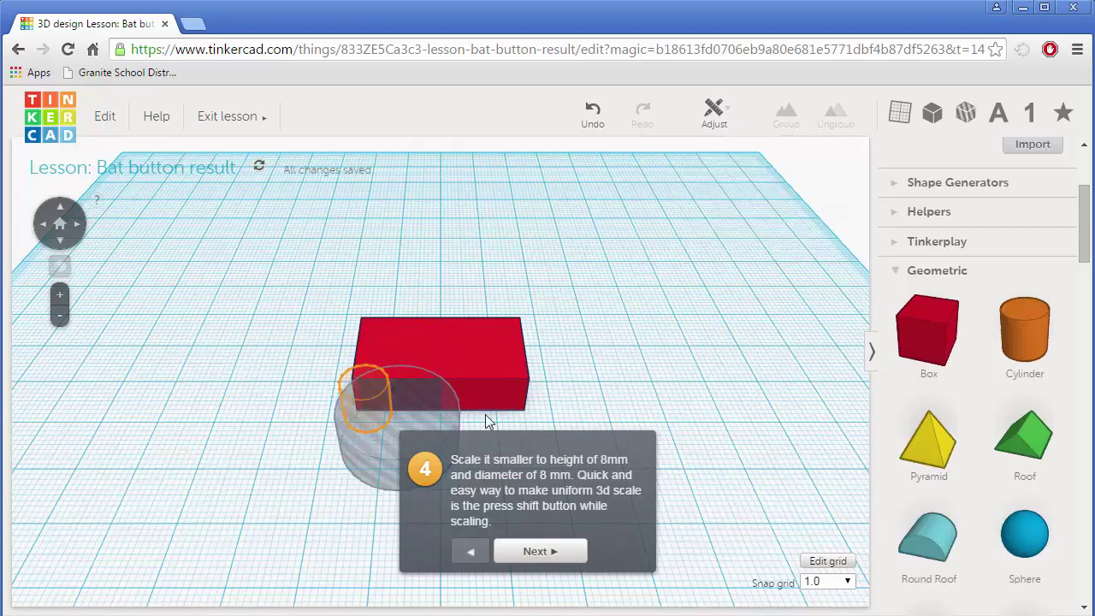
left_click(426, 414)
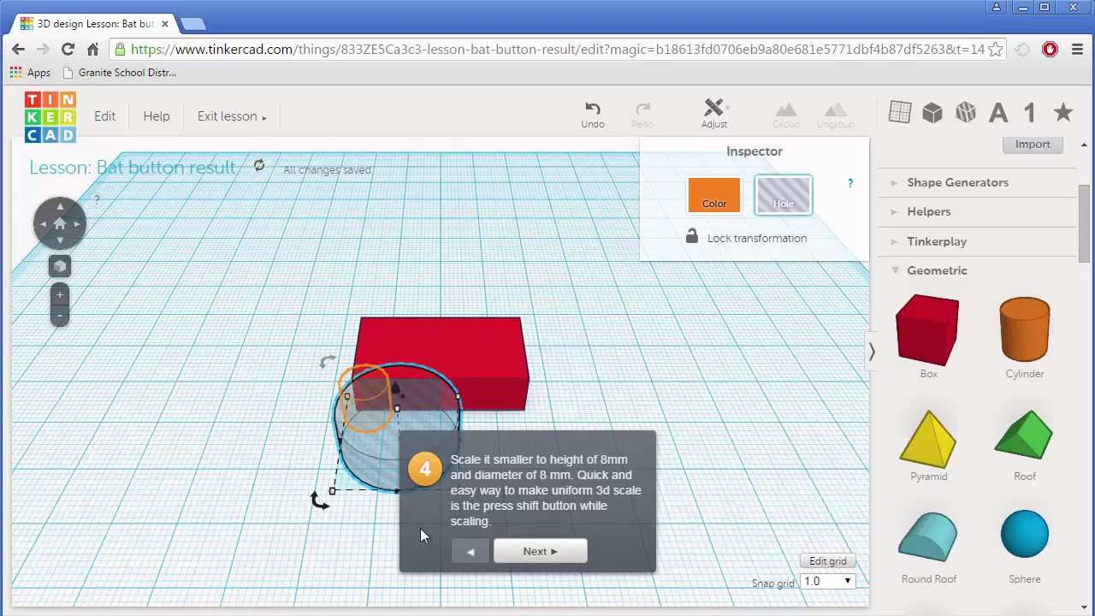
mouse_move(334, 491)
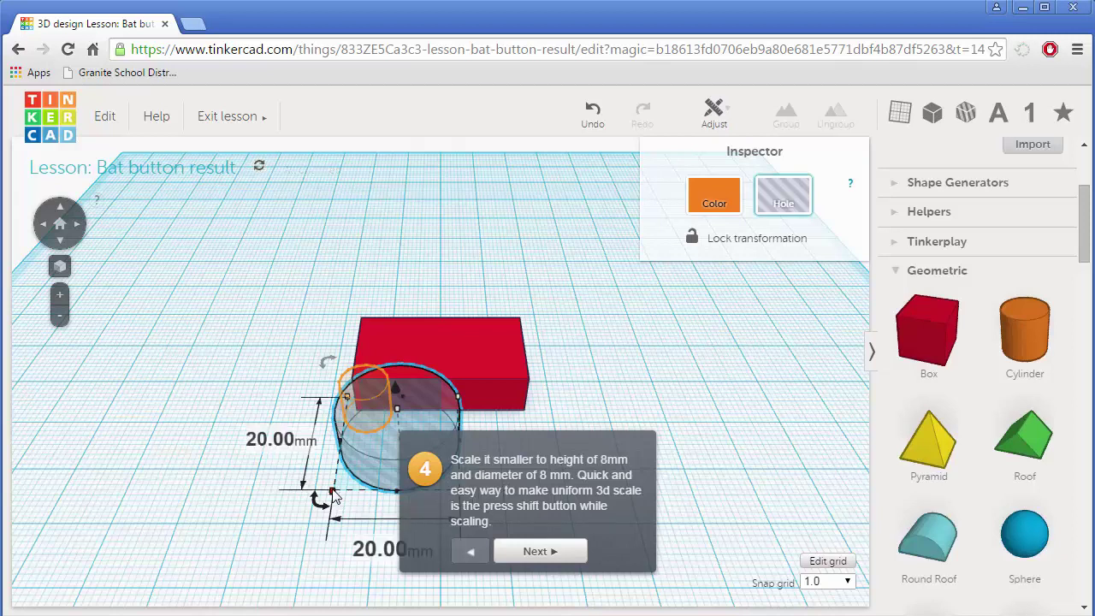
left_click_drag(333, 492, 362, 416)
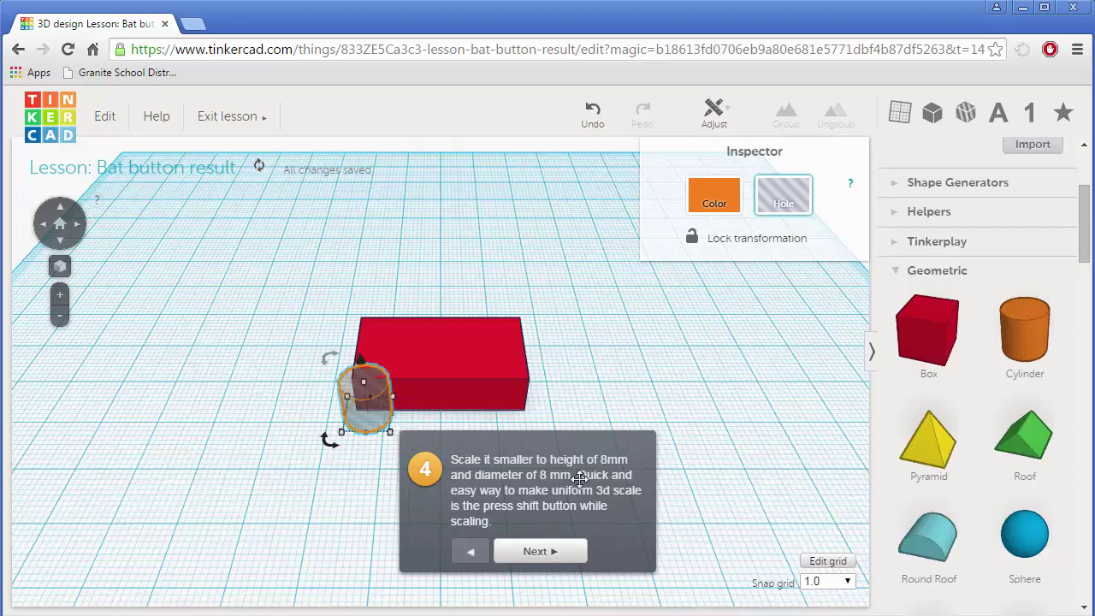
left_click(544, 553)
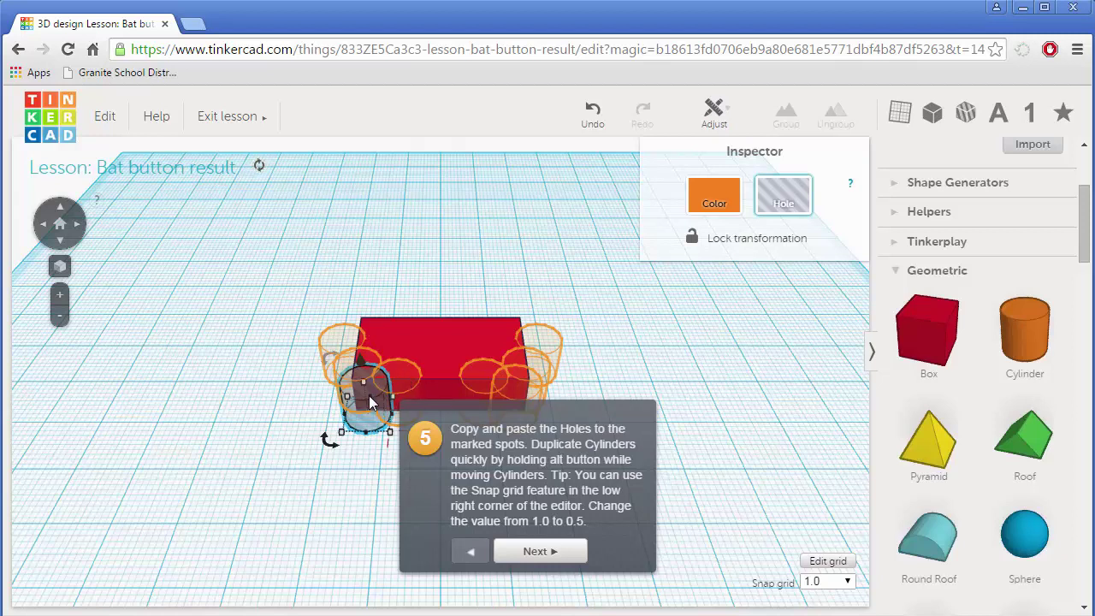
Step: Duplicate the cylinder hole onto the marked spots at the box's back-left corner and along its front edge
left_click_drag(371, 397, 346, 342, "alt")
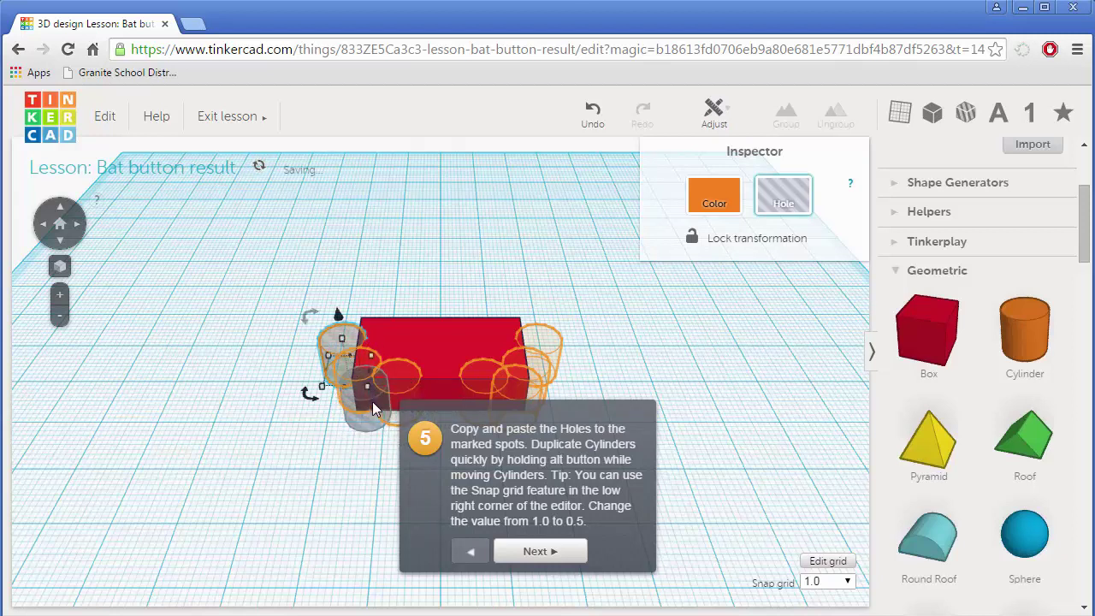
left_click_drag(372, 401, 398, 410, "alt")
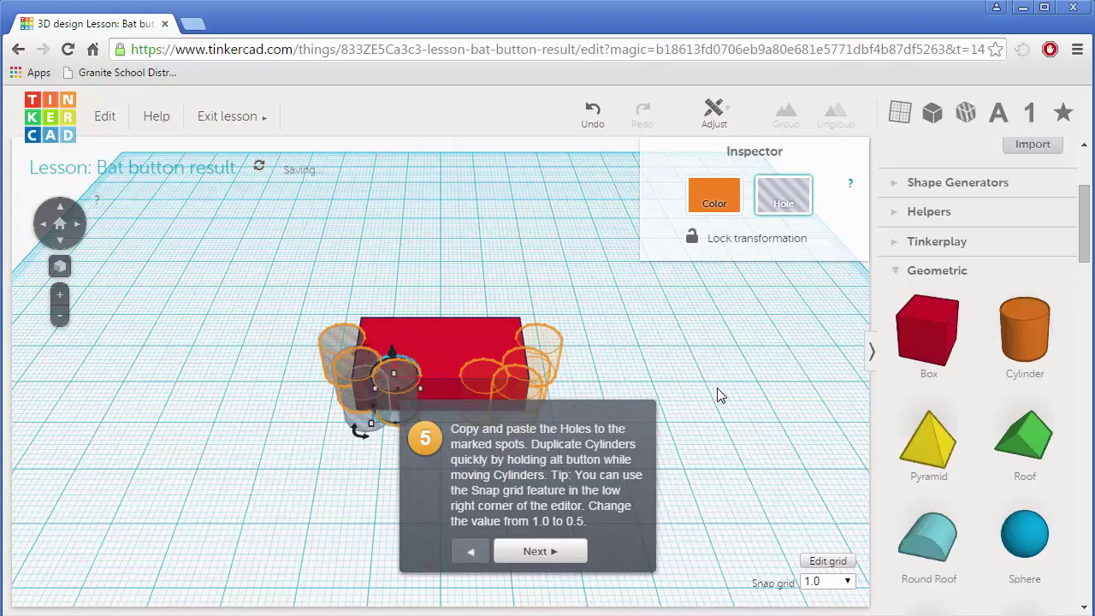
Step: Try to duplicate the front-edge cylinder hole to the marked spot further right along the box's front, and undo the last change
scroll(718, 395, "down", 4)
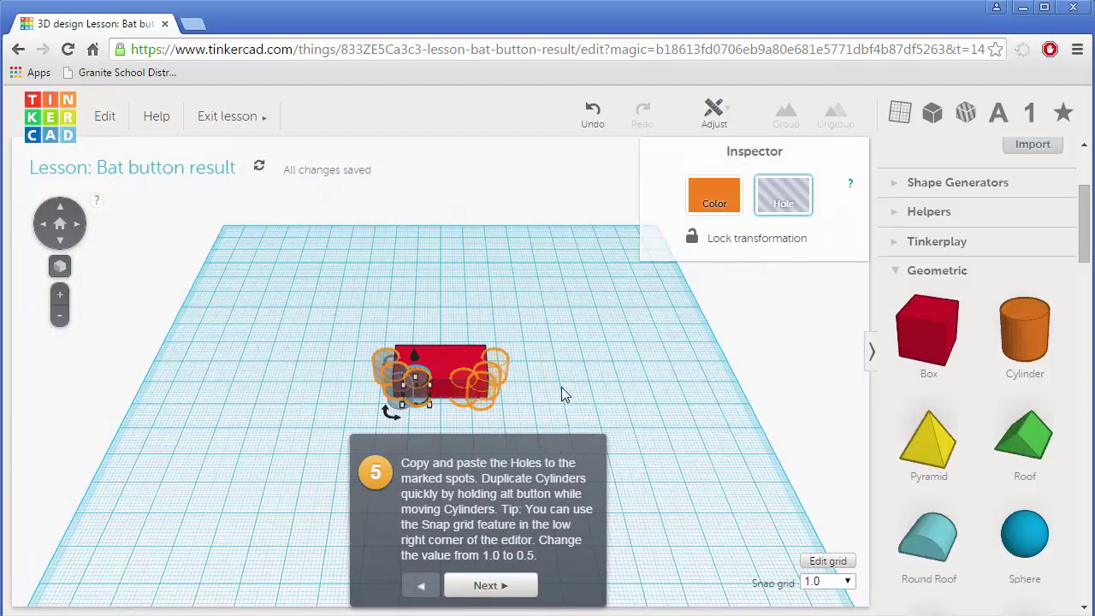
mouse_move(418, 390)
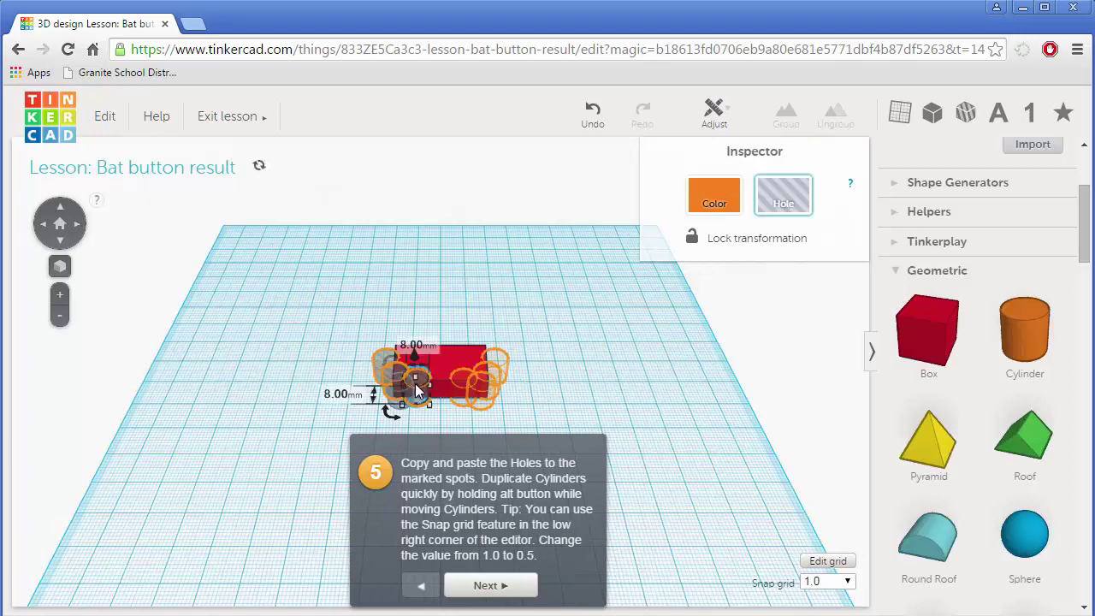
left_click_drag(420, 385, 468, 383, "alt")
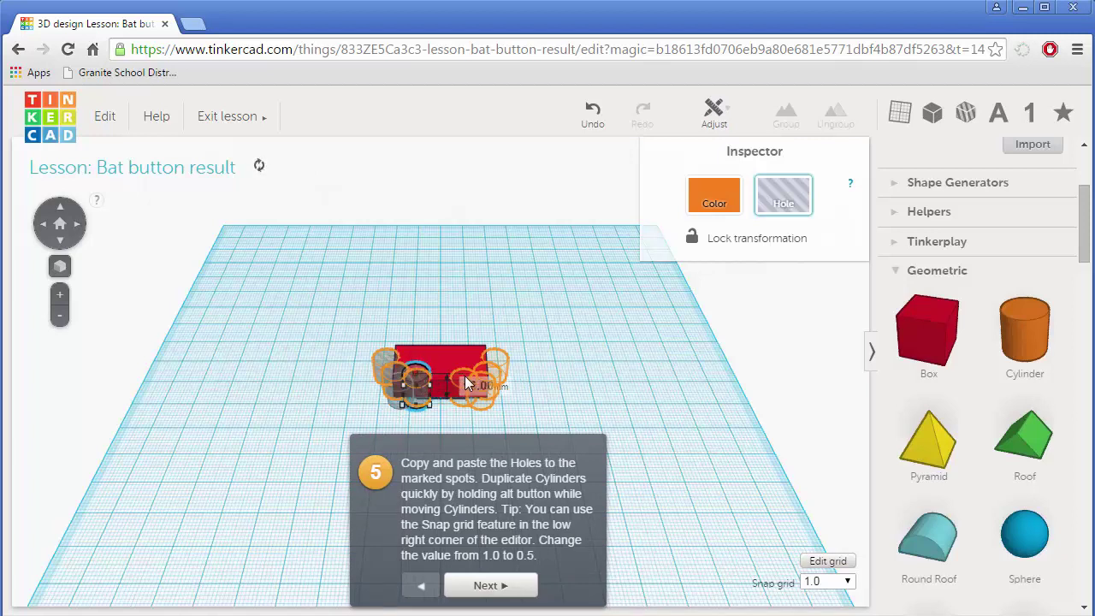
left_click(421, 385)
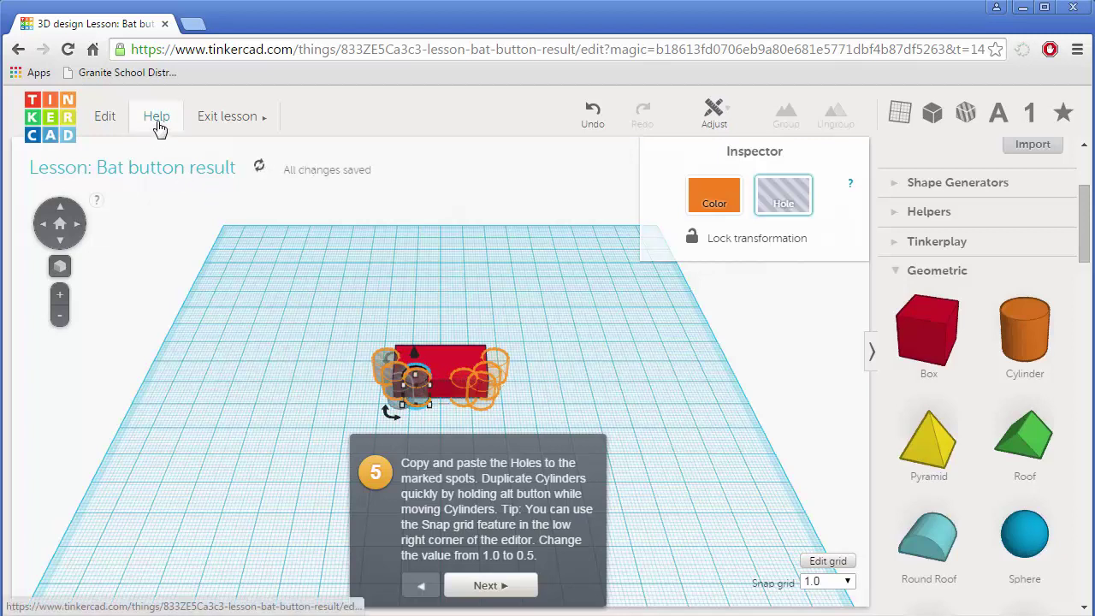
left_click(108, 129)
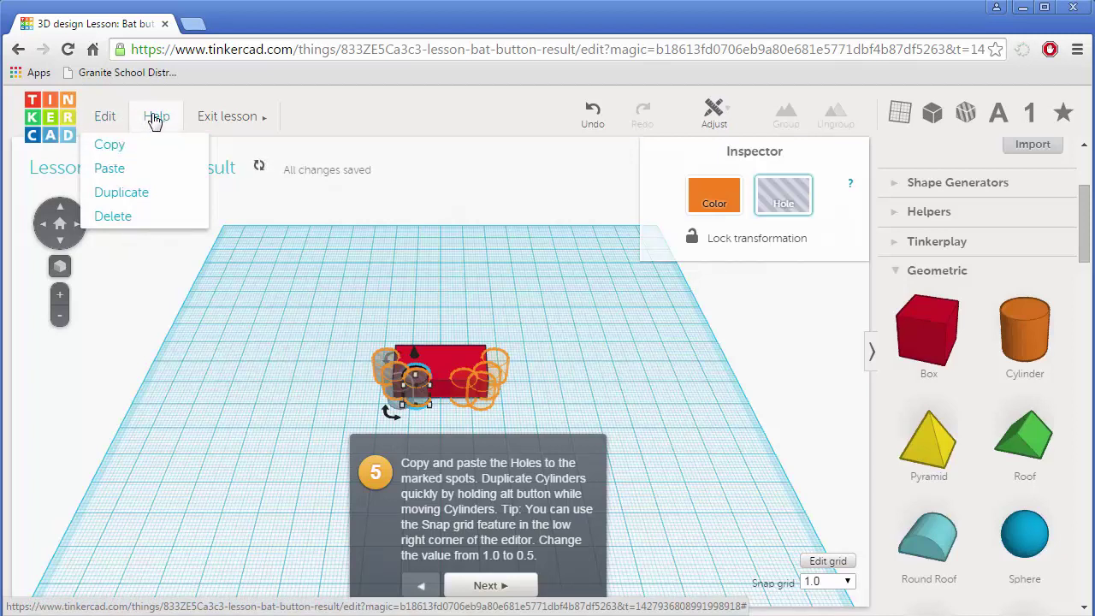
left_click(311, 317)
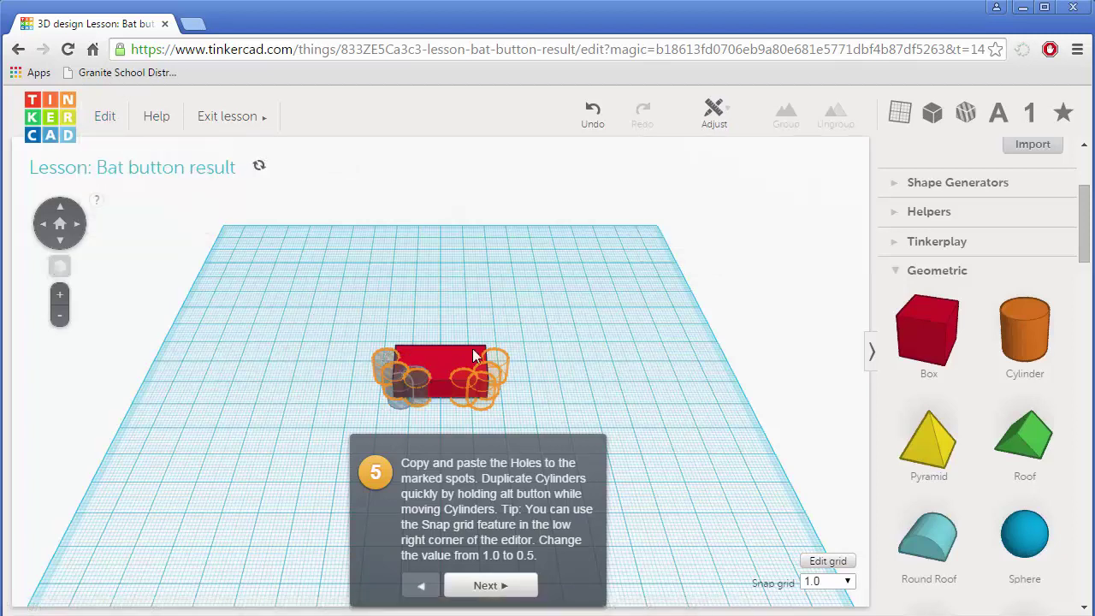
key("ctrl+z")
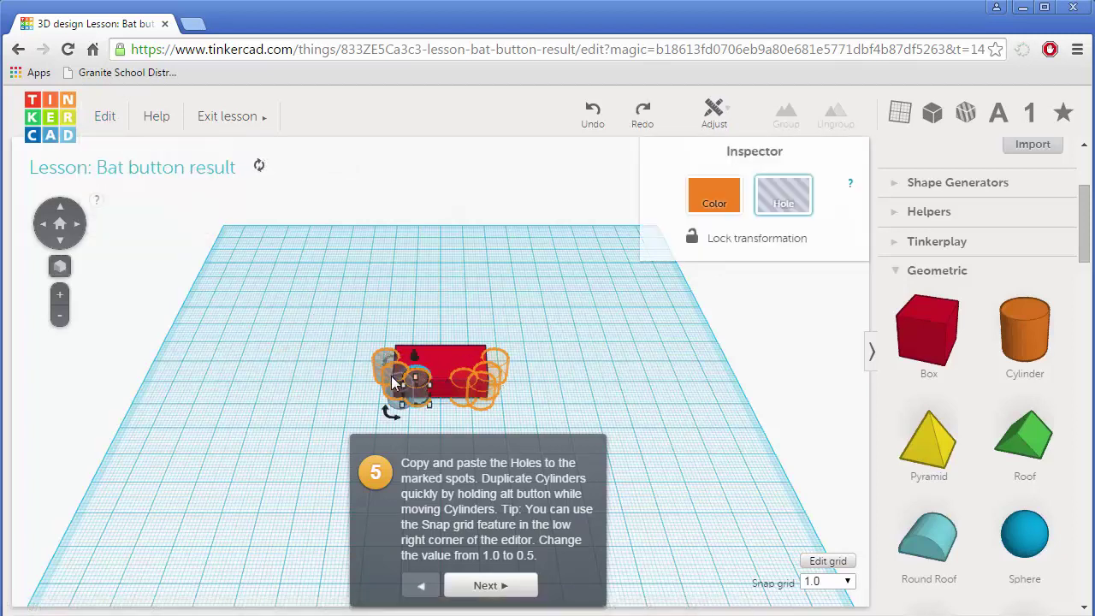
scroll(566, 378, "up", 2)
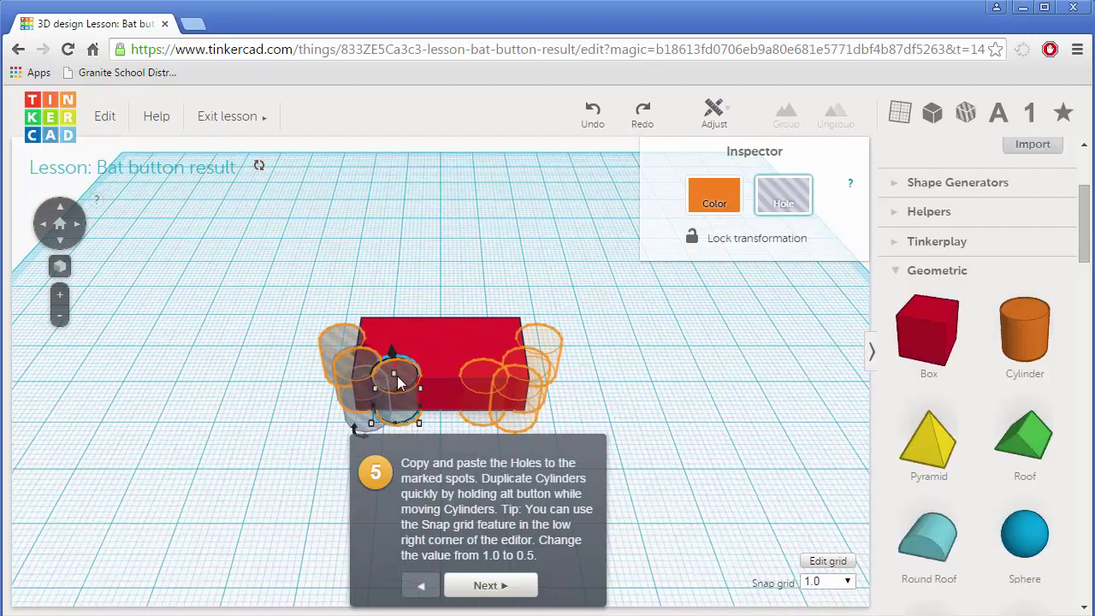
Step: Duplicate the front-edge cylinder hole onto the marked spots further right along the box's front edge and at its front-right corner
left_click_drag(403, 379, 488, 386, "alt")
left_click(401, 391)
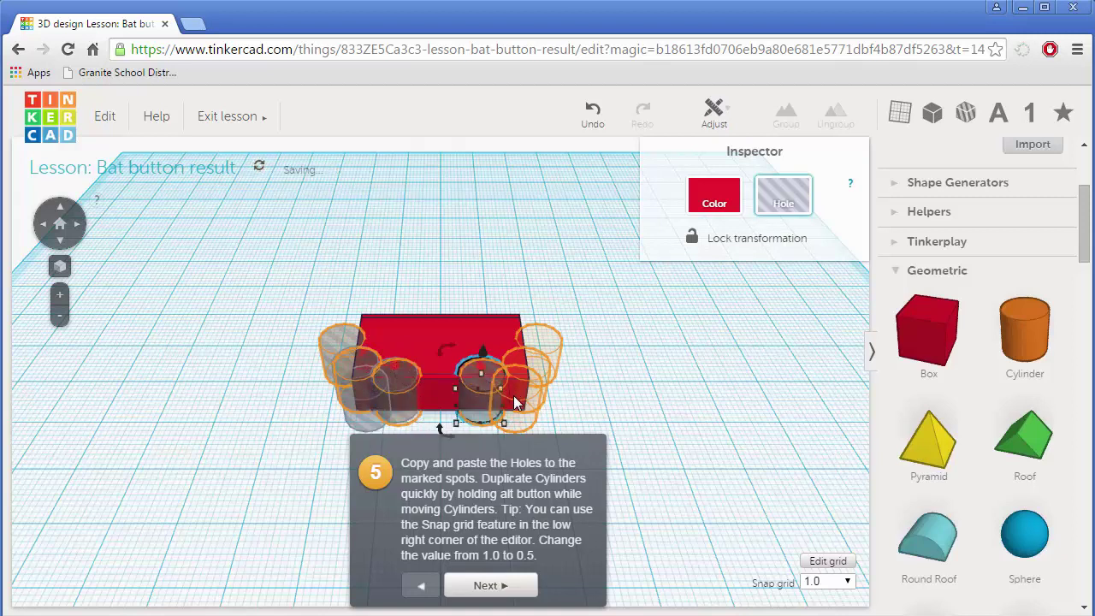
left_click(406, 387)
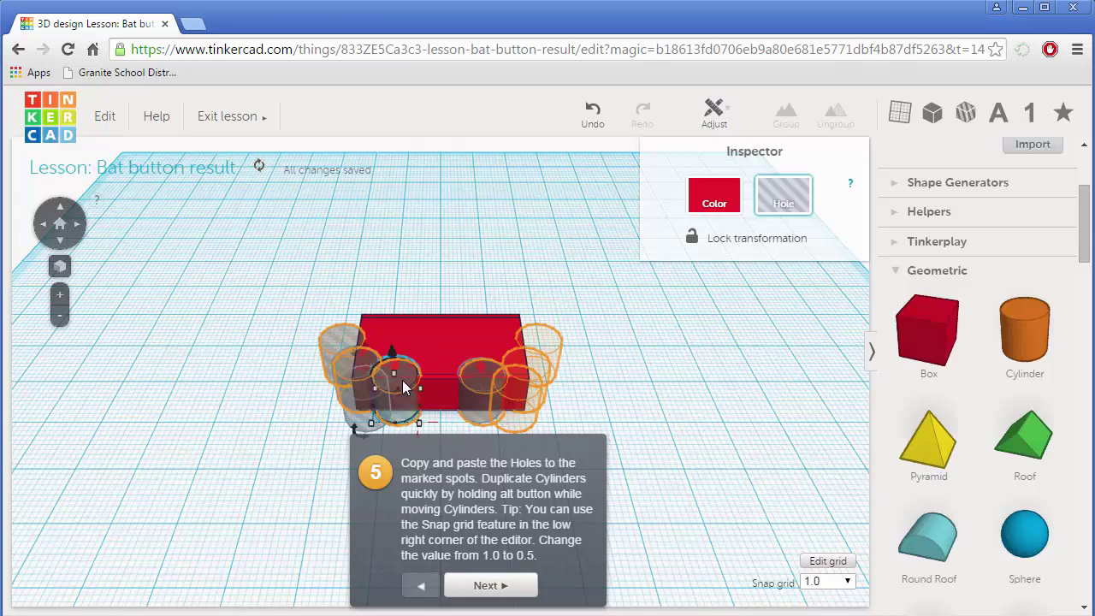
left_click_drag(406, 387, 523, 396, "alt")
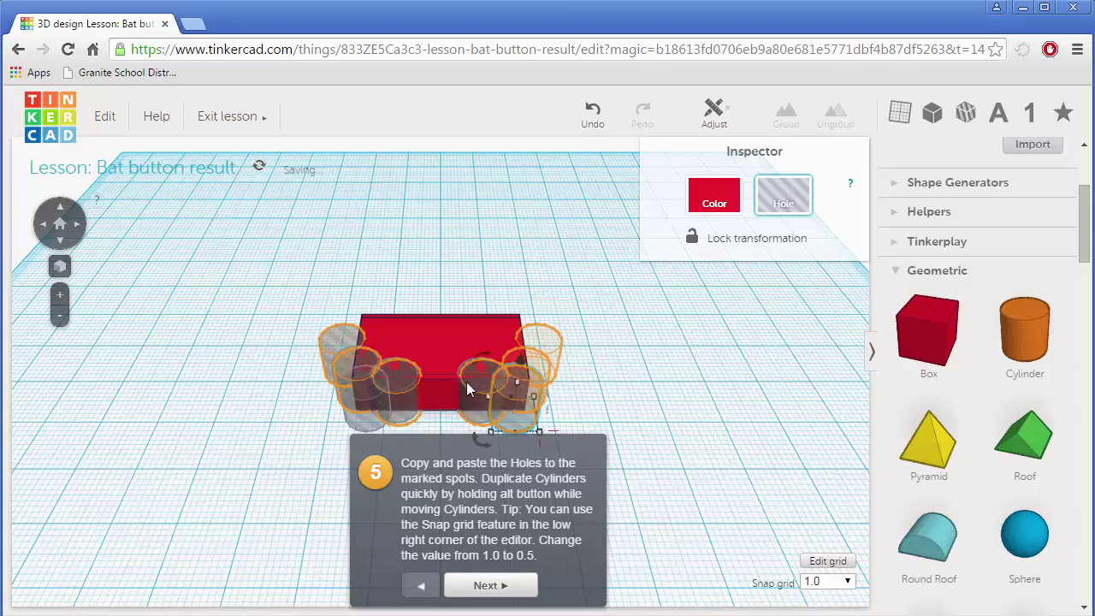
Step: Duplicate the front-edge cylinder hole onto the remaining marked spots along the box's right side and advance the lesson
left_click(406, 387)
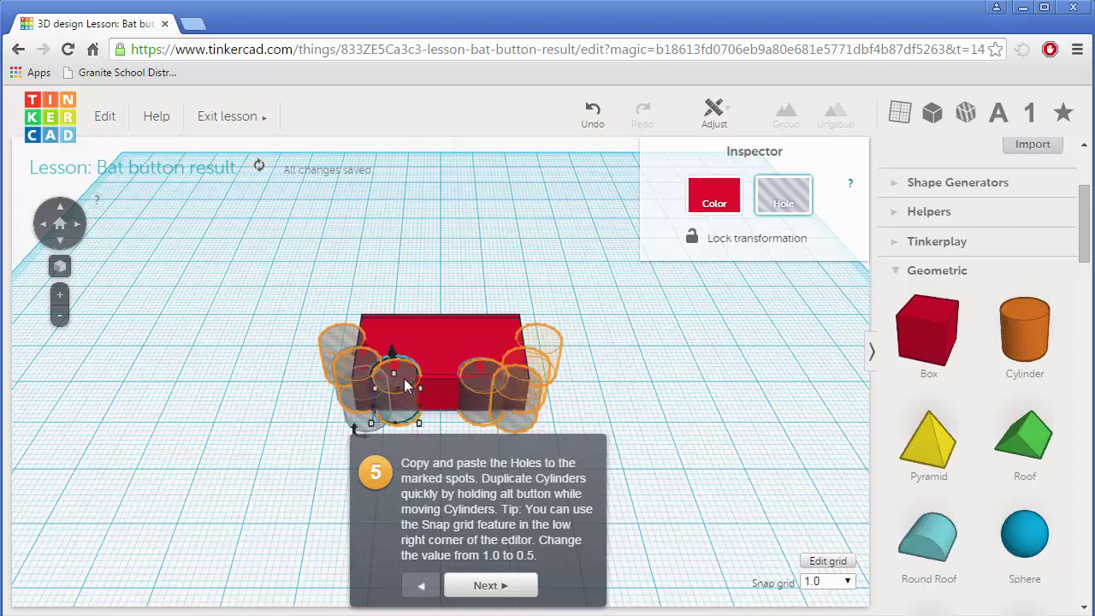
left_click_drag(406, 386, 541, 380)
left_click(402, 392)
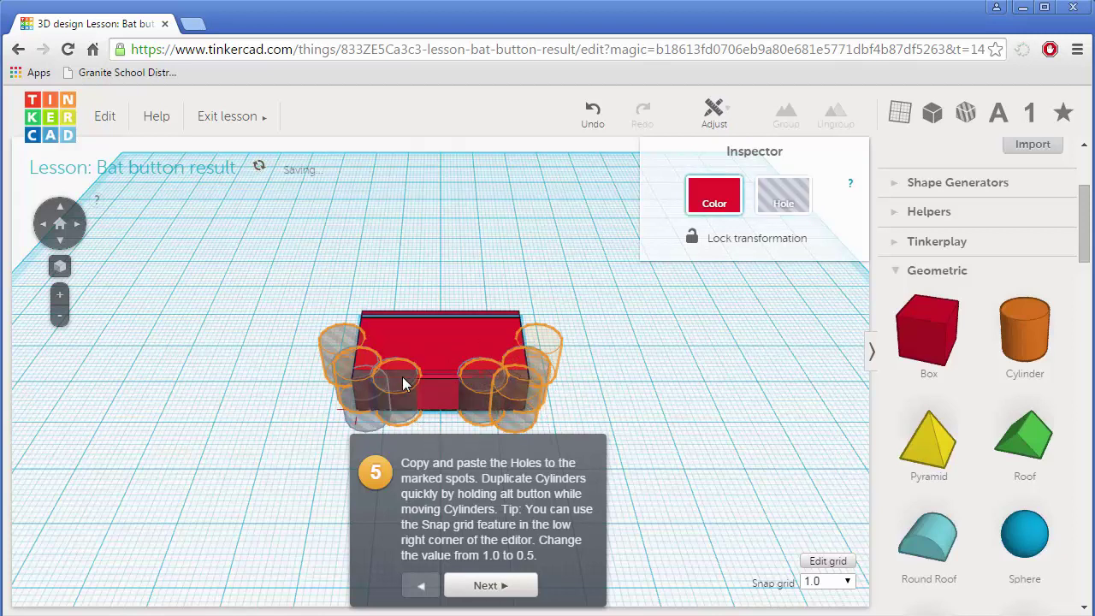
left_click(403, 392)
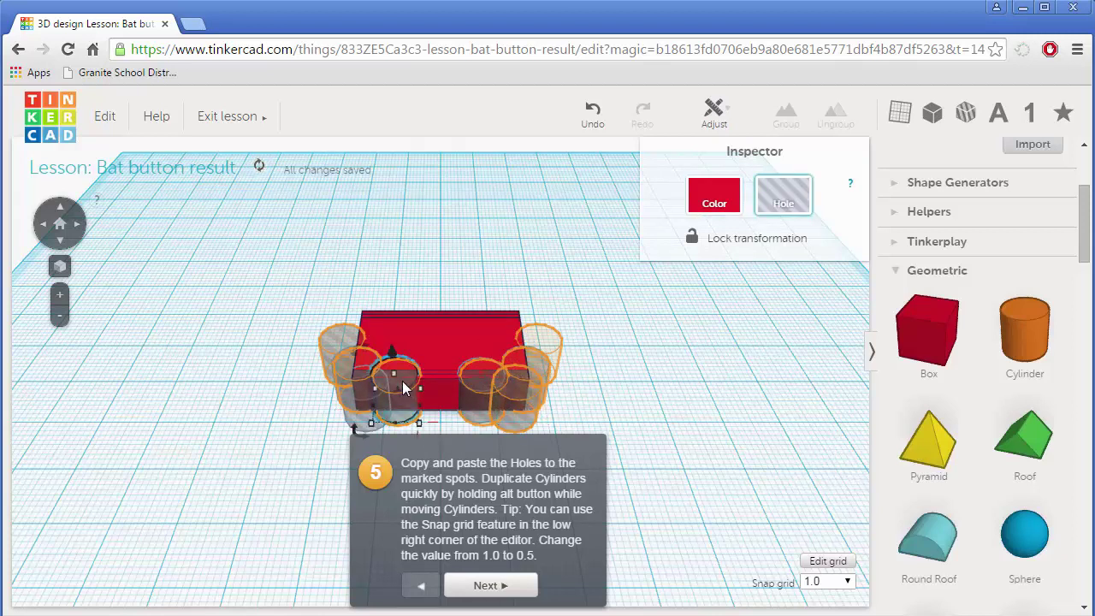
left_click_drag(405, 388, 552, 351, "alt")
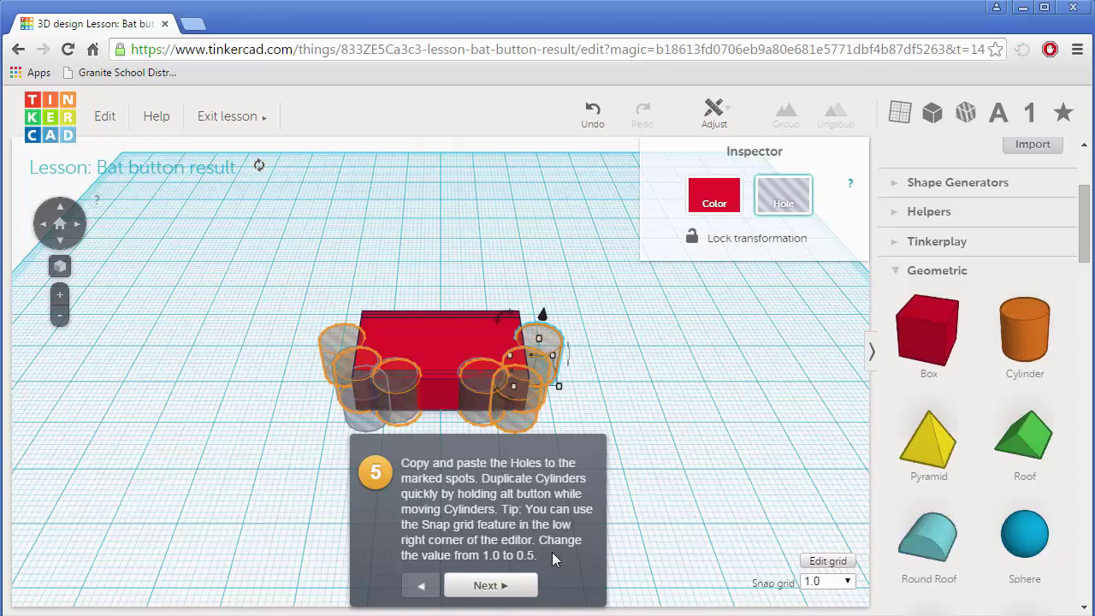
left_click(499, 587)
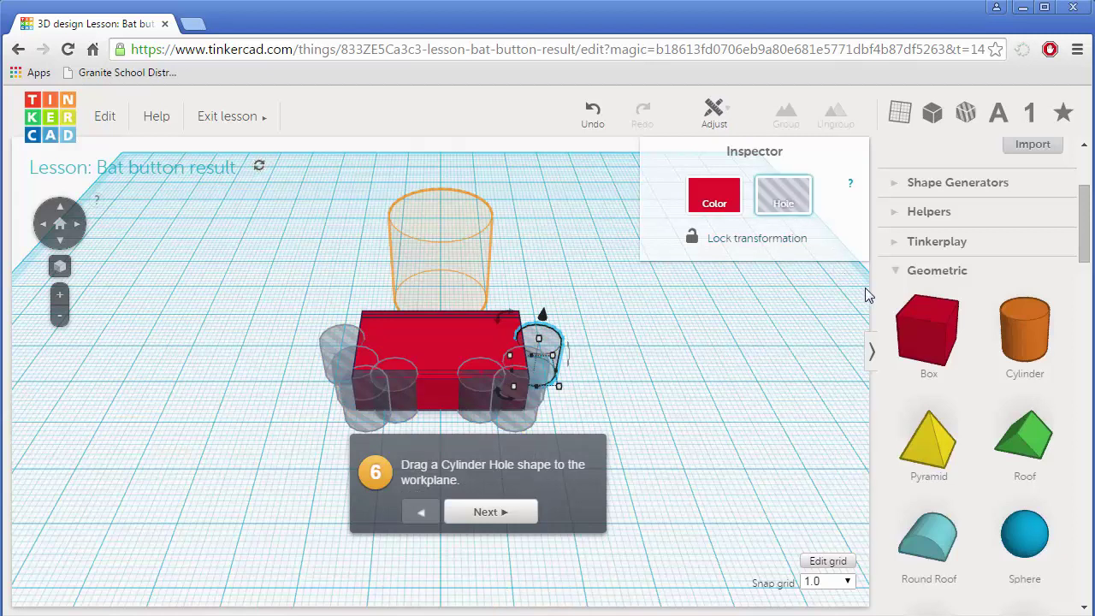
Step: Place a Cylinder on the orange outline behind the box, turn it into a hole and advance the lesson
left_click_drag(1016, 325, 439, 294)
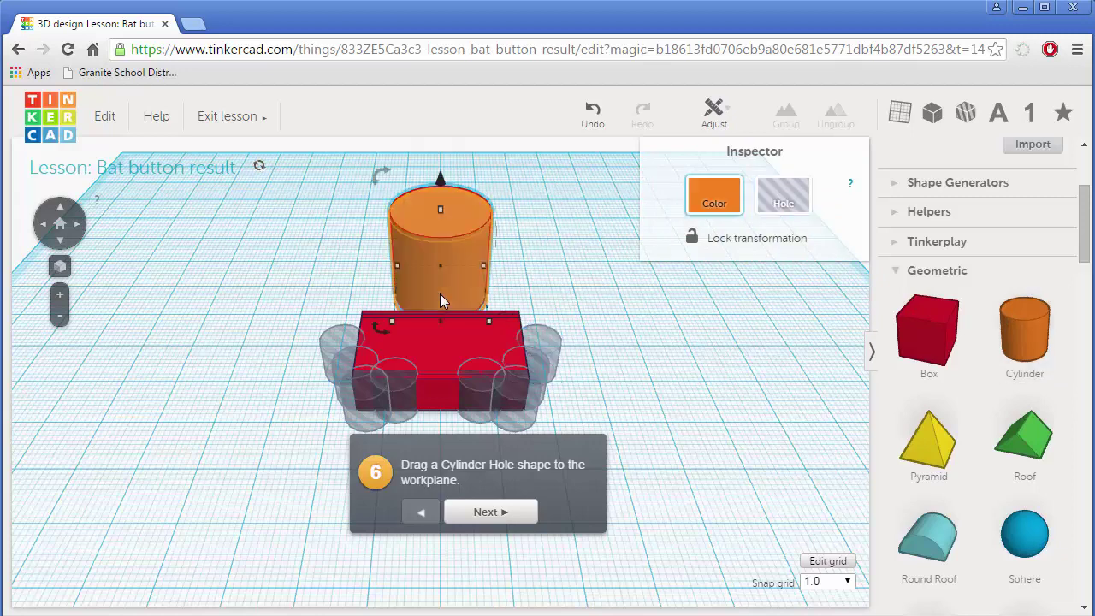
left_click(780, 201)
left_click(501, 513)
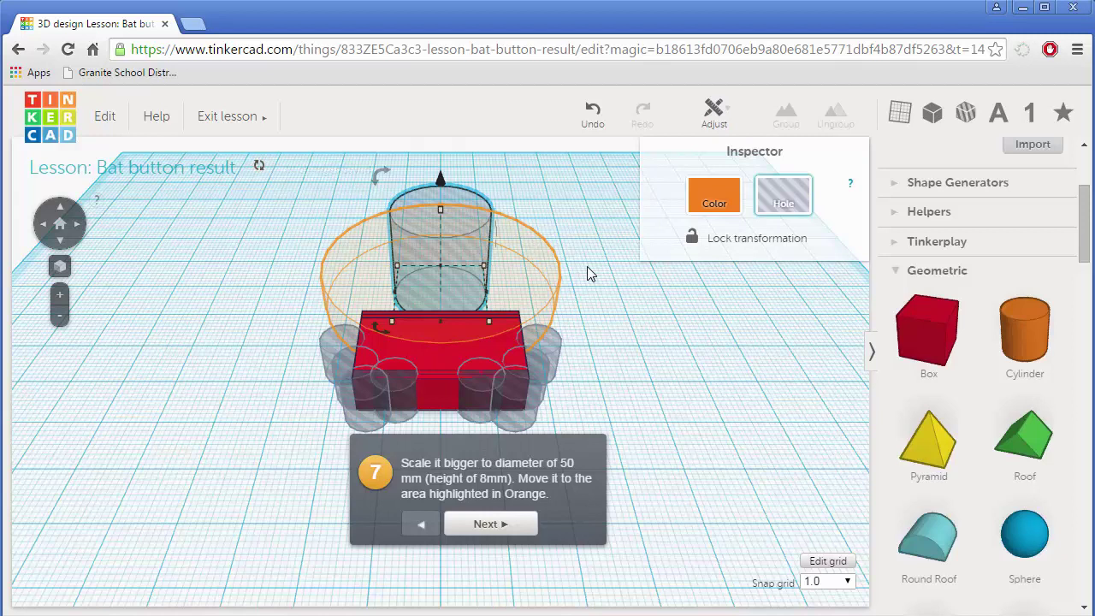
Step: Scale the cylinder hole behind the box to 50 mm in diameter and 8 mm high, fit it to the orange outline, and advance the lesson
mouse_move(442, 215)
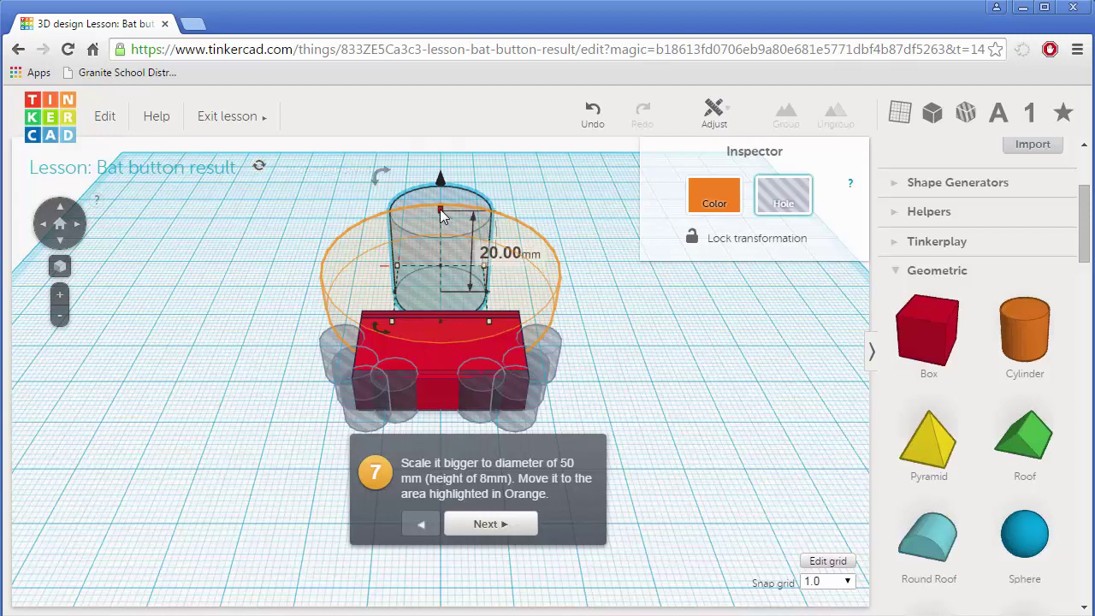
left_click_drag(442, 215, 435, 259)
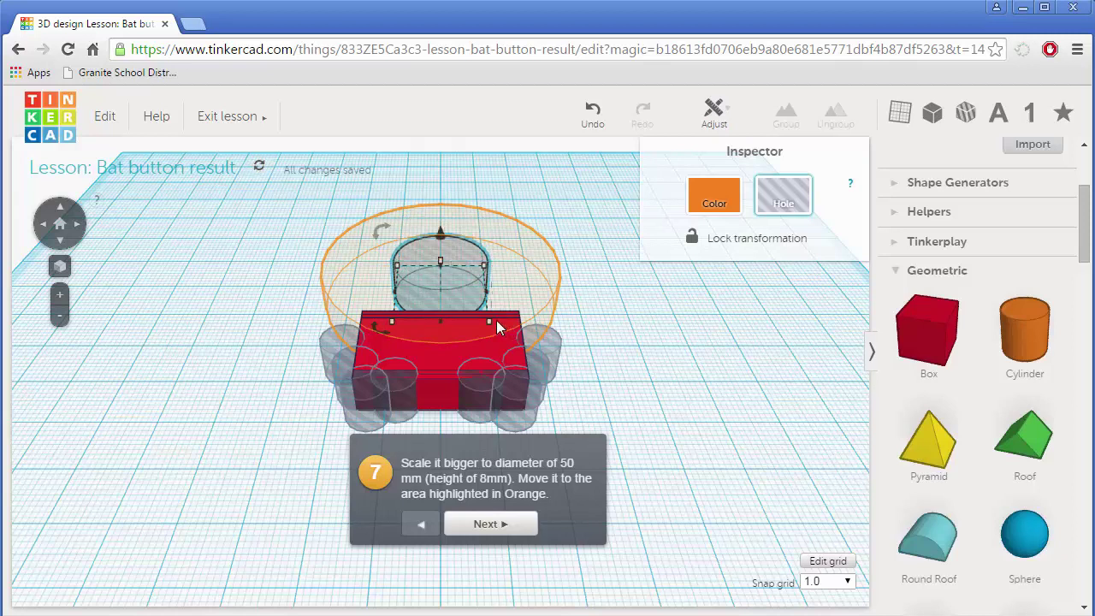
mouse_move(488, 323)
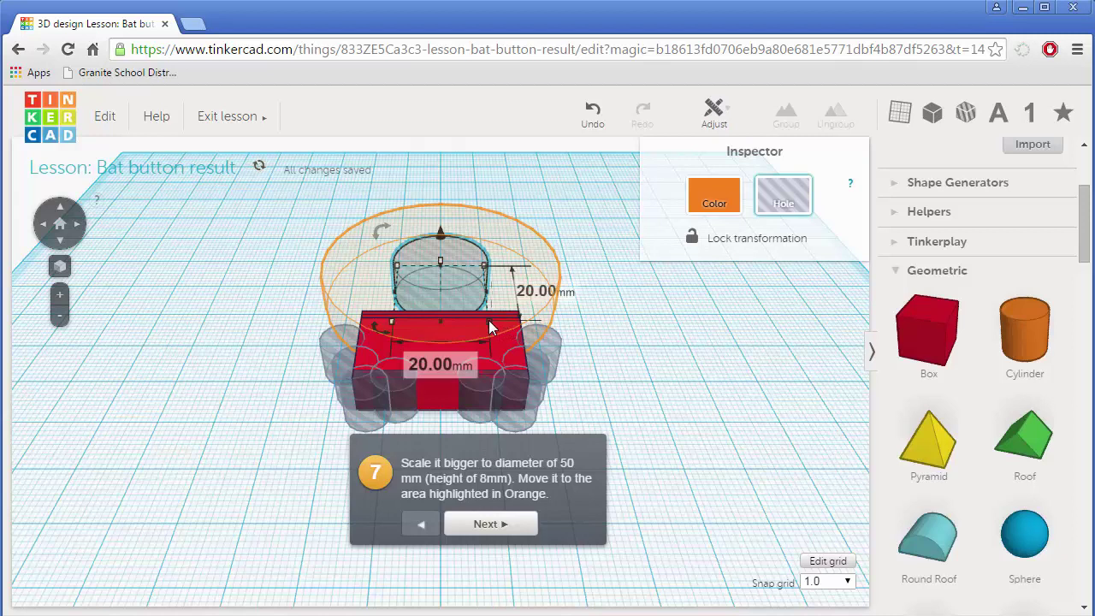
left_click_drag(488, 323, 519, 342)
left_click_drag(564, 368, 671, 432)
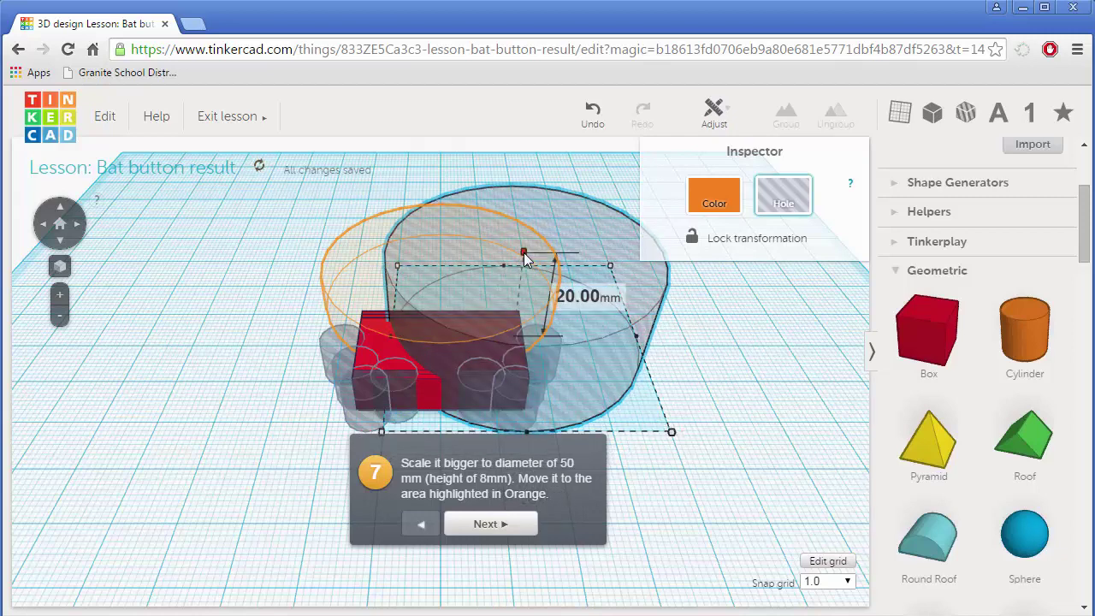
left_click_drag(525, 259, 519, 316)
left_click_drag(602, 374, 507, 324)
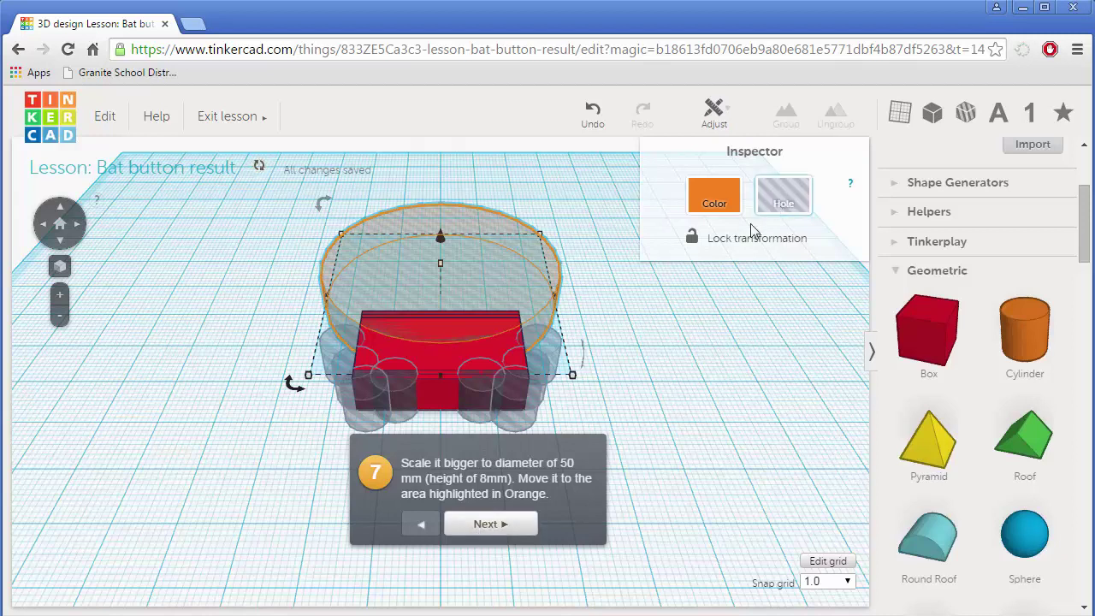
left_click(501, 524)
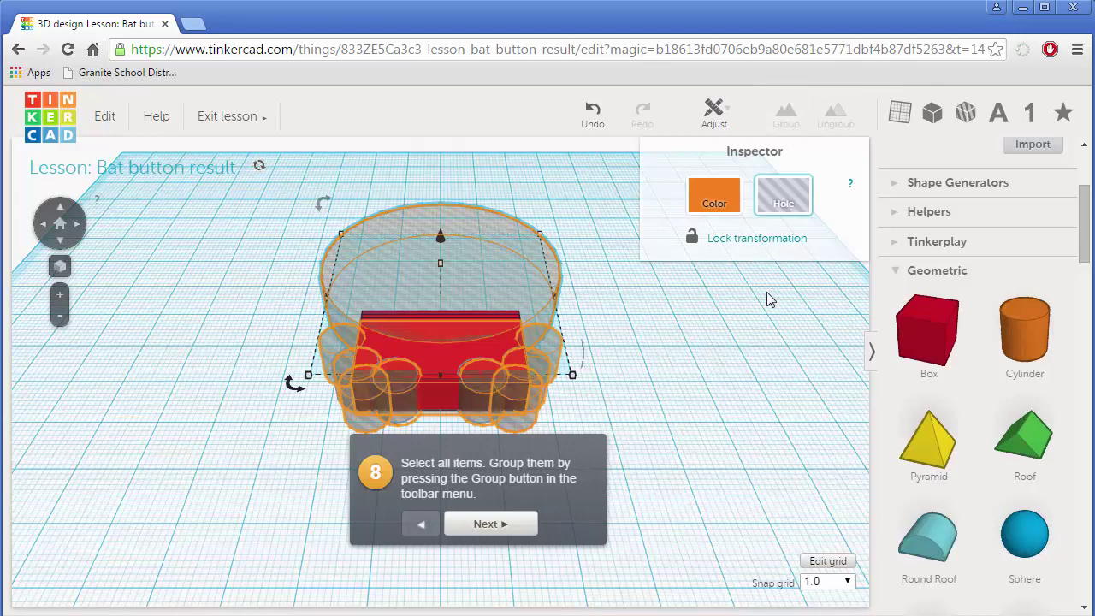
Step: Group the box with all the cylinder holes to cut out the bat's wings, and advance the lesson
left_click(703, 338)
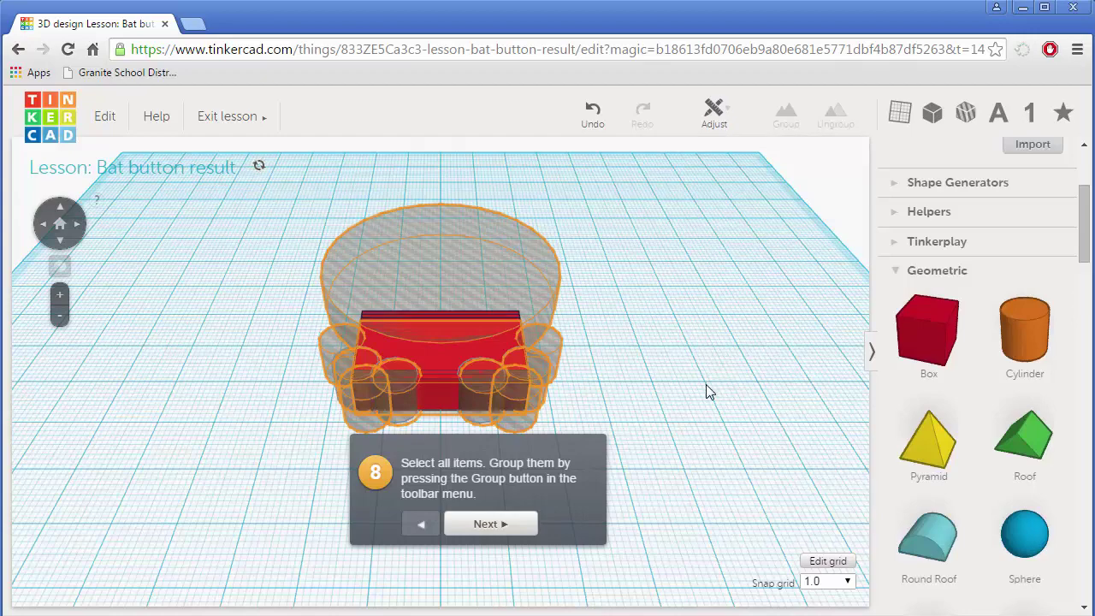
scroll(701, 368, "down", 3)
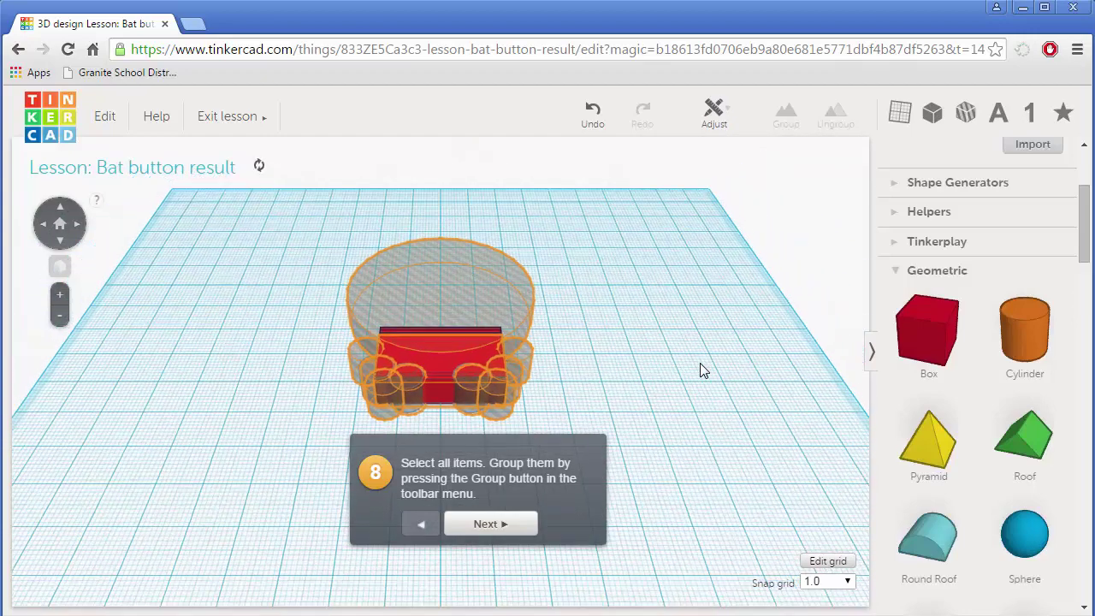
scroll(700, 368, "down", 2)
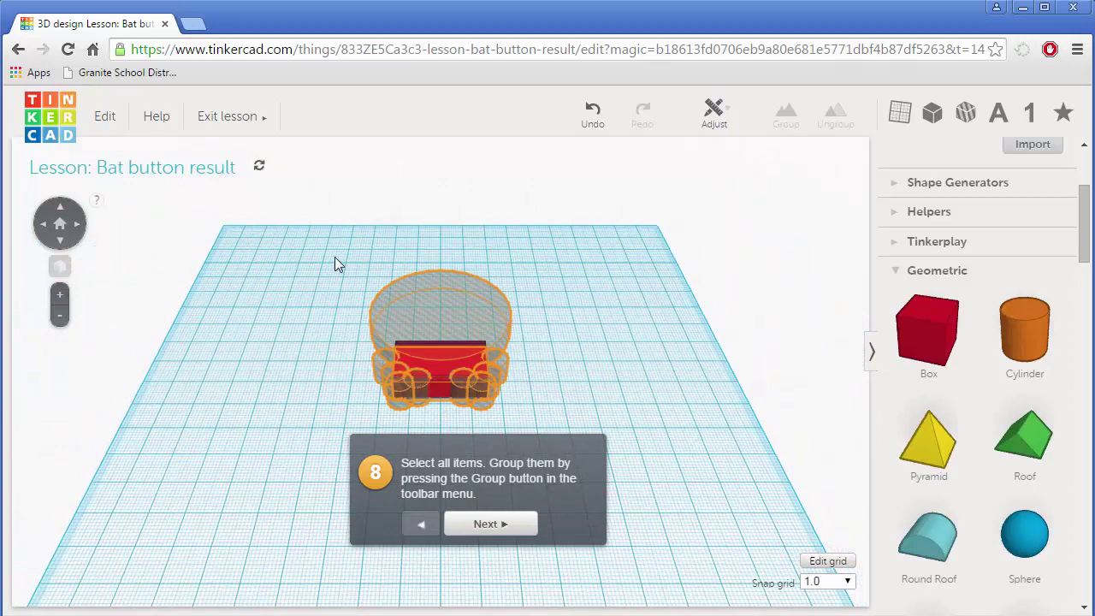
left_click_drag(327, 247, 567, 423)
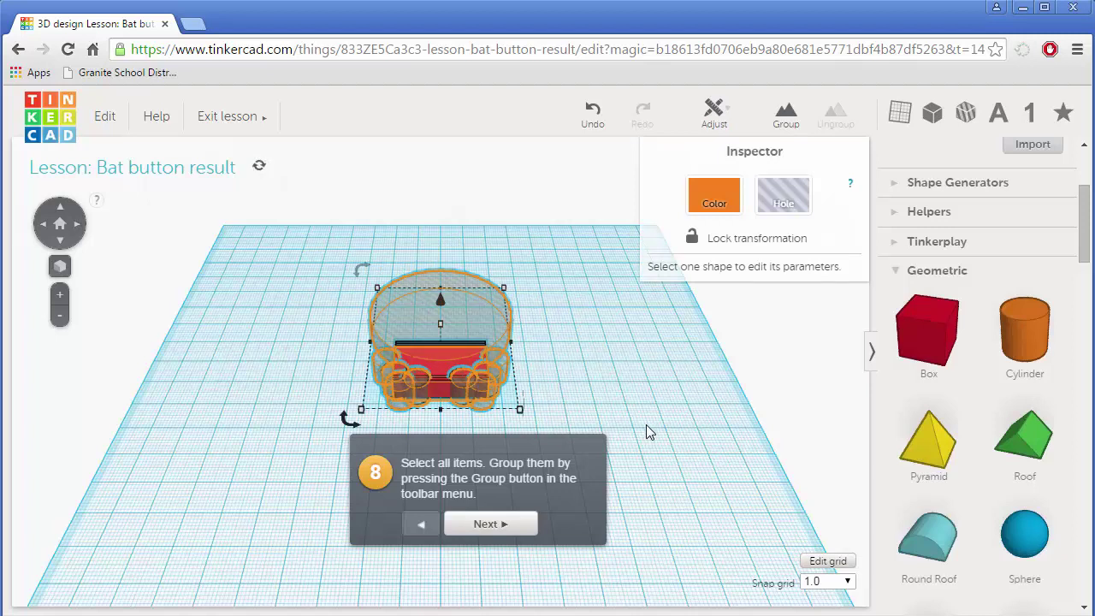
left_click(787, 118)
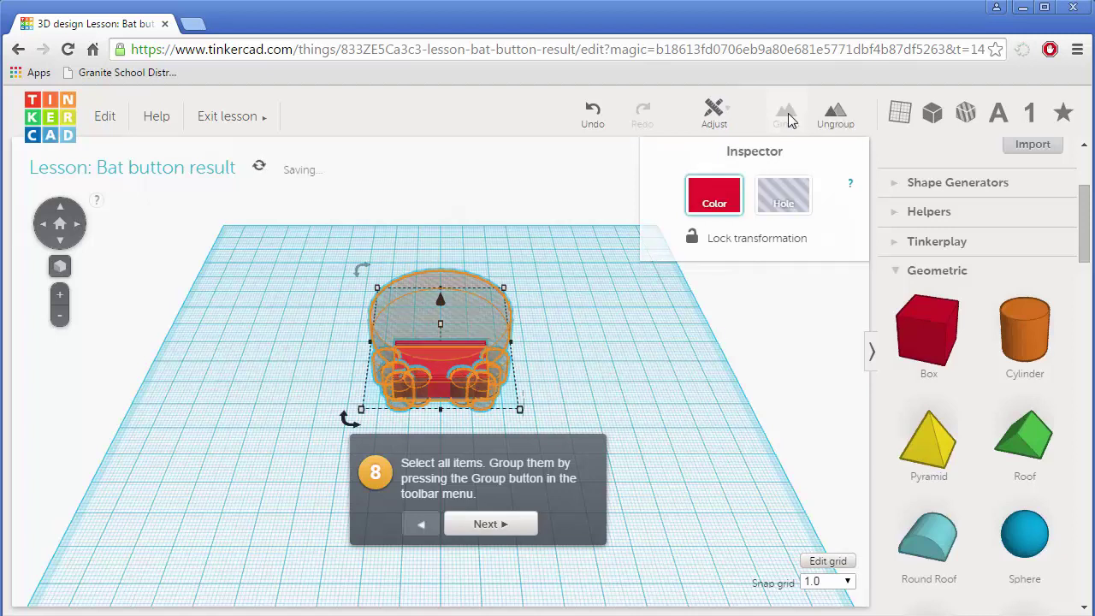
left_click(624, 360)
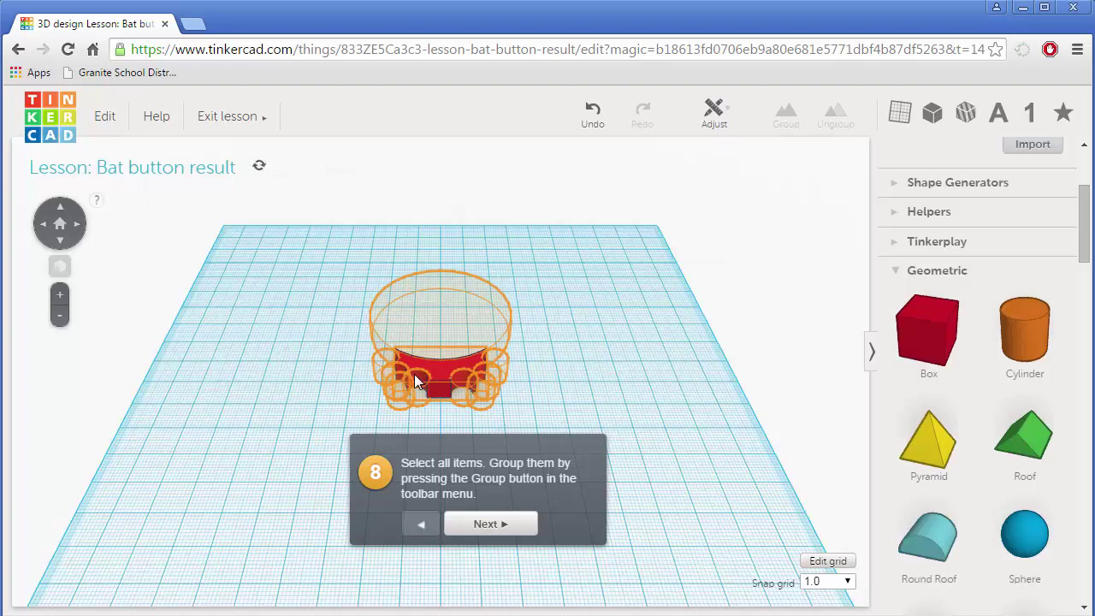
left_click(491, 528)
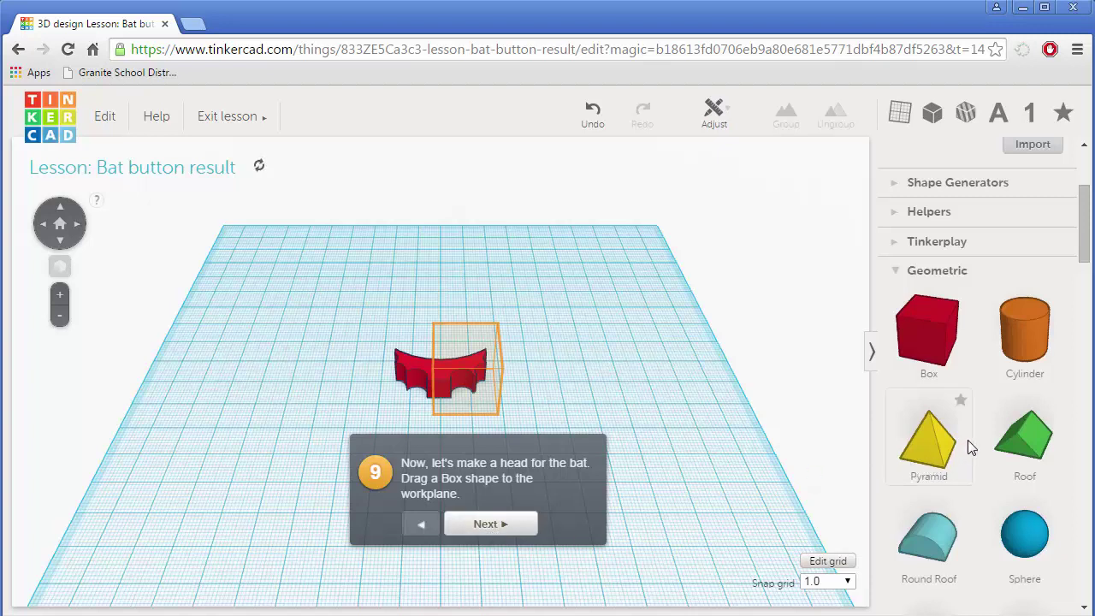
Step: Place a Box on the orange outline for the bat's head, advance the lesson, and set the box's height to 8 mm
left_click_drag(934, 316, 474, 388)
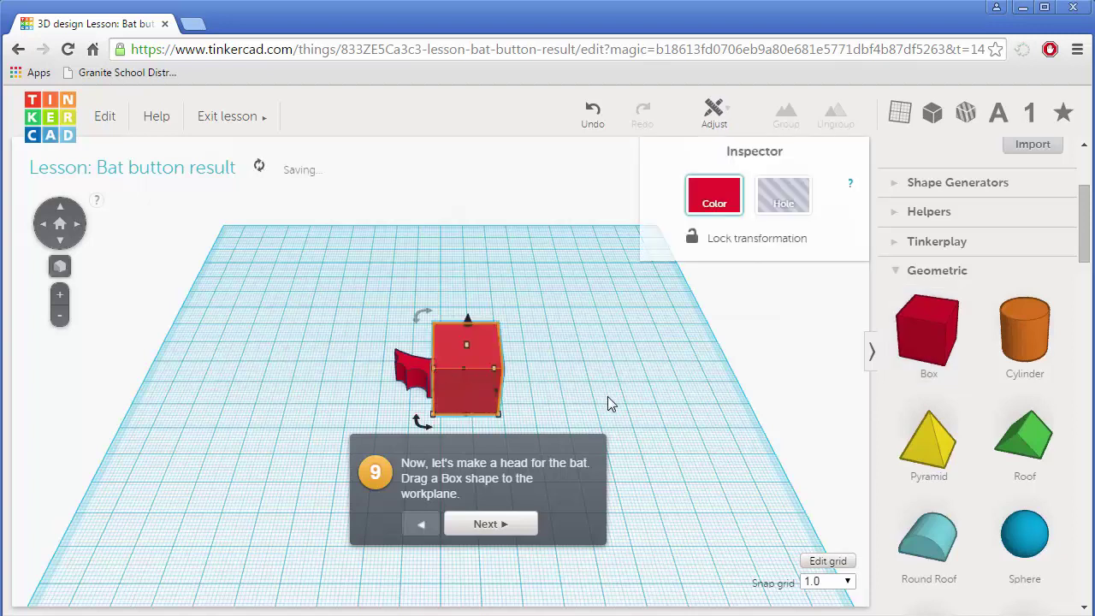
left_click(508, 523)
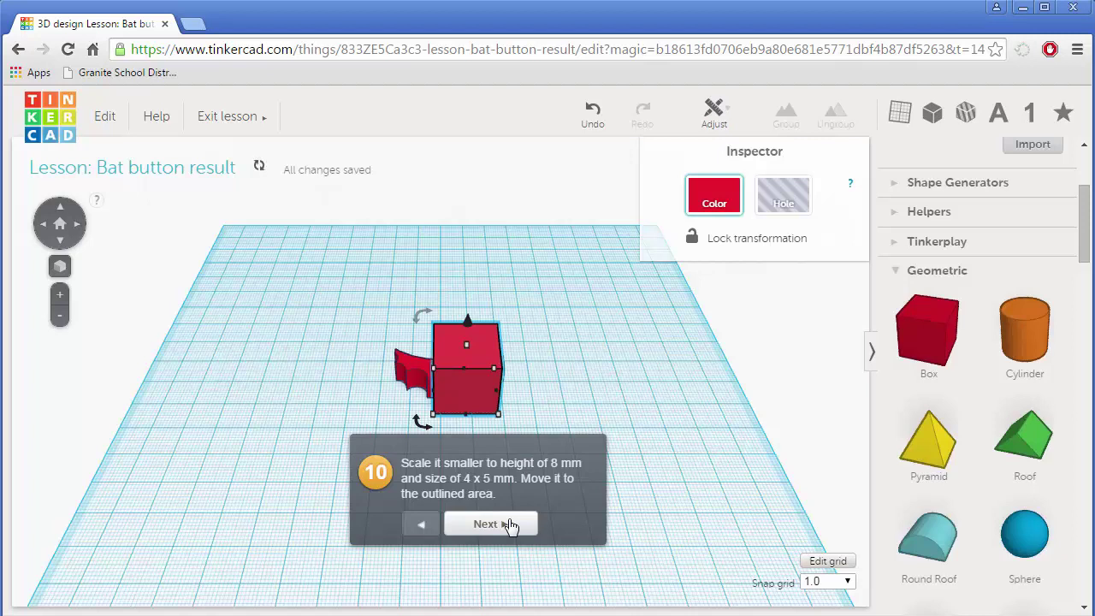
mouse_move(467, 344)
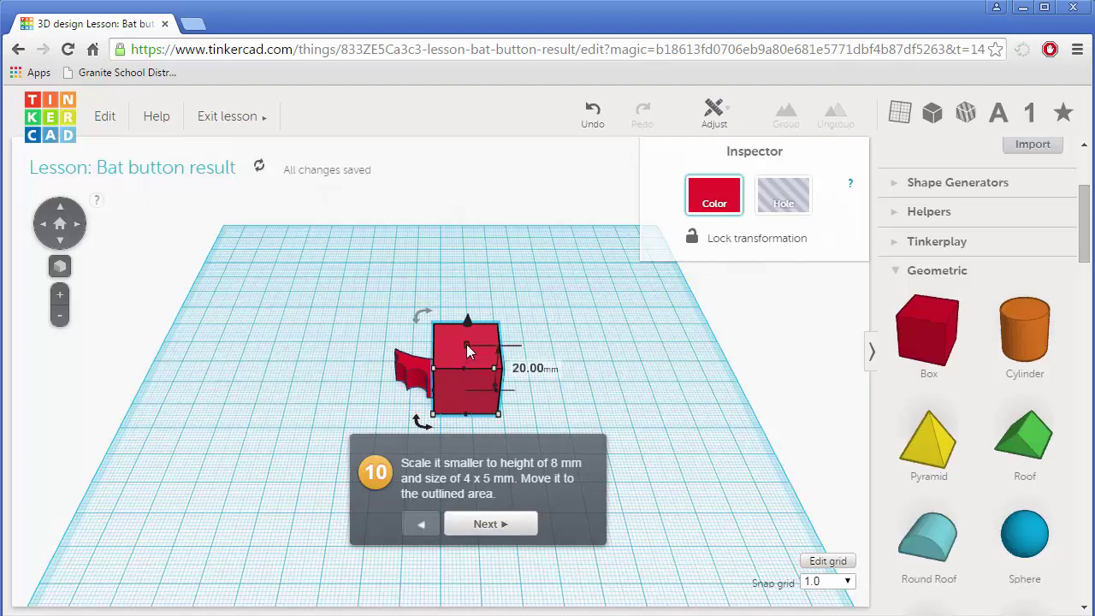
left_click_drag(466, 344, 463, 373)
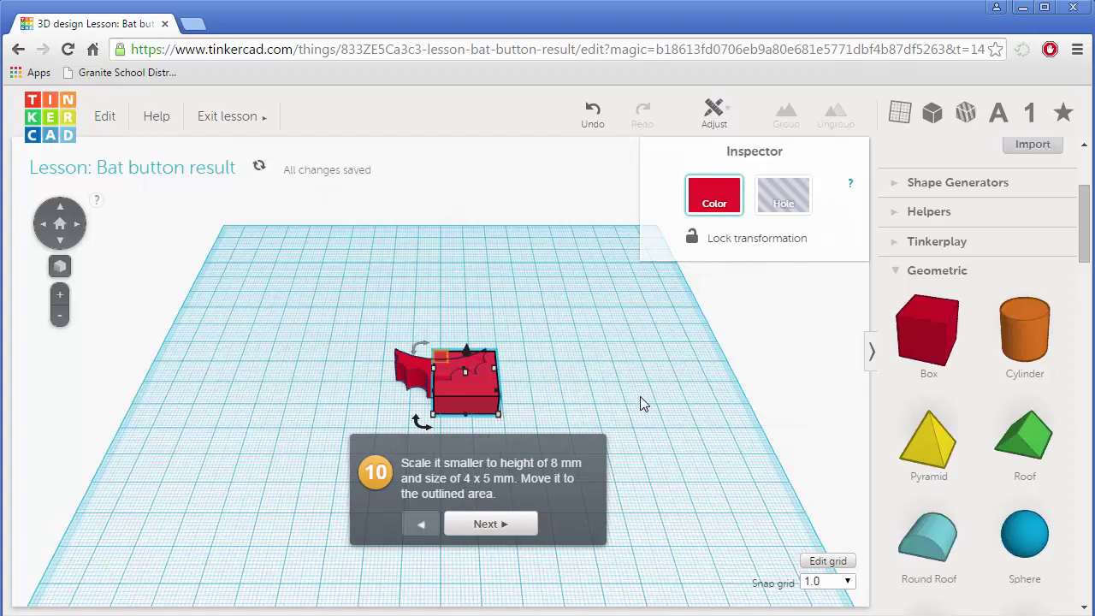
Step: Scale the head box's base to 4 x 5 mm to match the outlined area, and advance the lesson
scroll(651, 398, "down", 2)
scroll(650, 403, "up", 5)
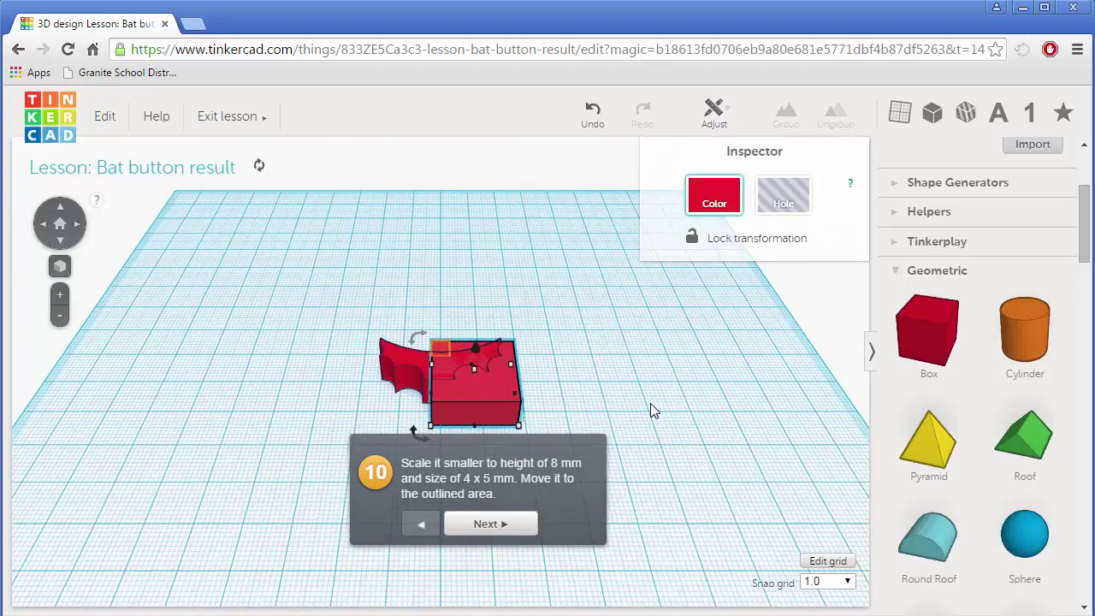
left_click_drag(446, 447, 128, 445)
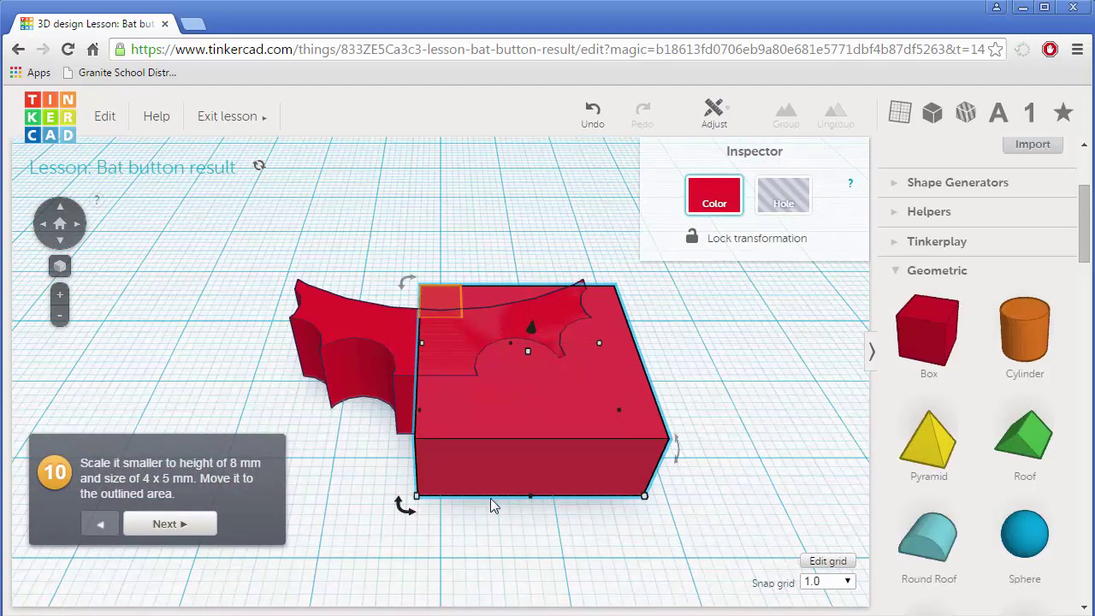
mouse_move(647, 504)
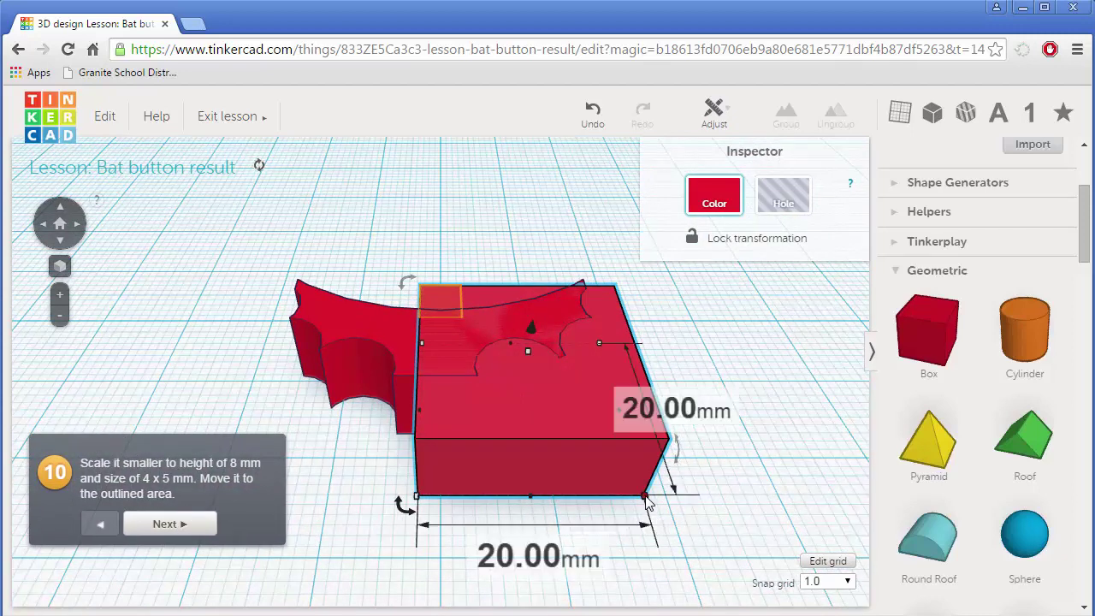
left_click_drag(646, 504, 459, 376)
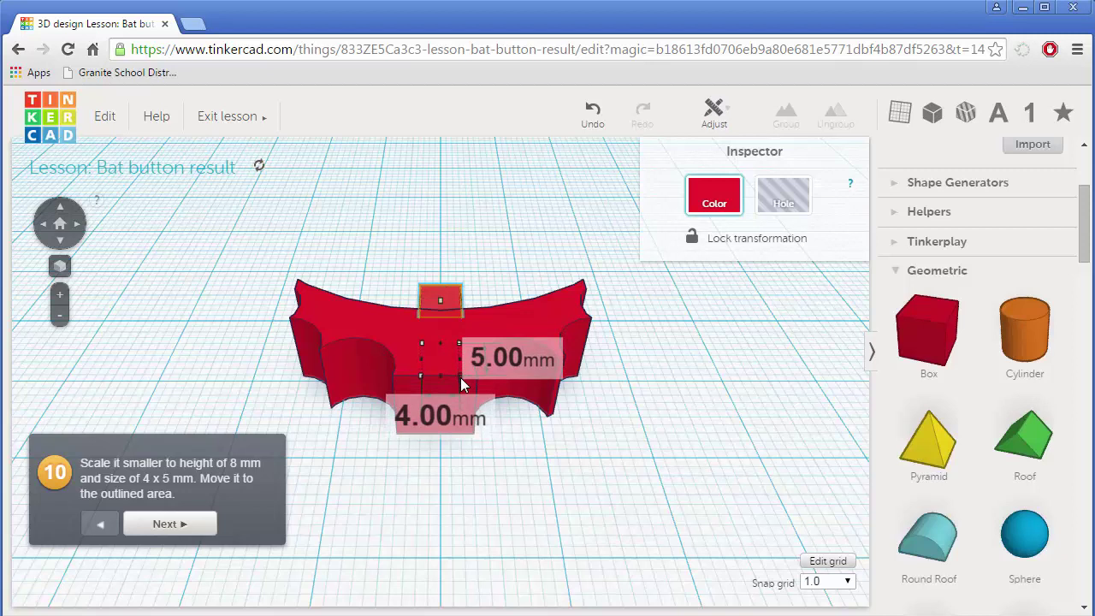
left_click_drag(461, 377, 460, 378)
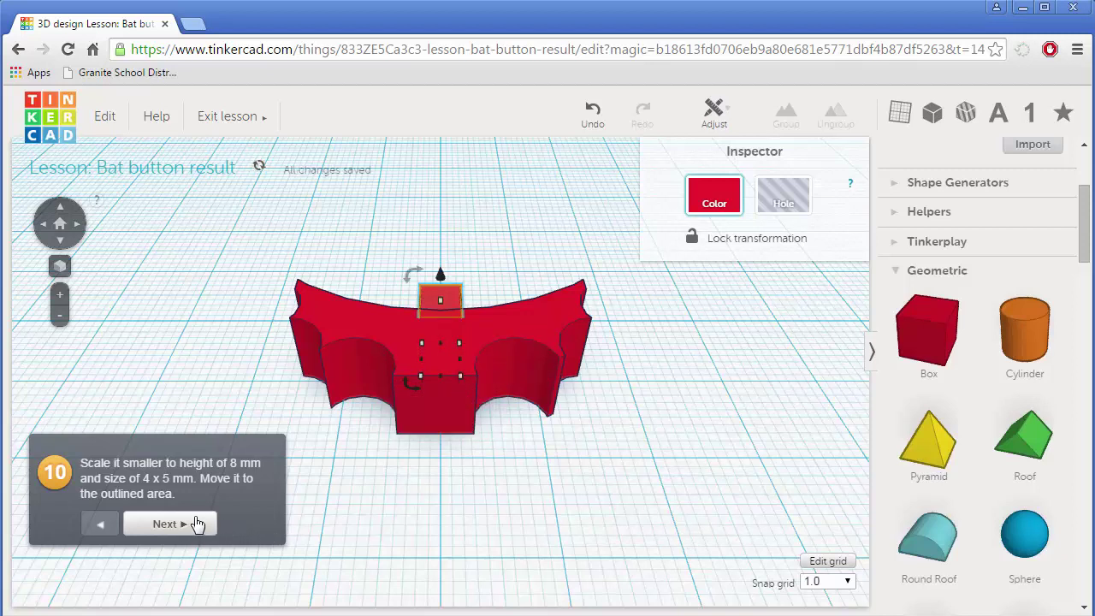
left_click(169, 524)
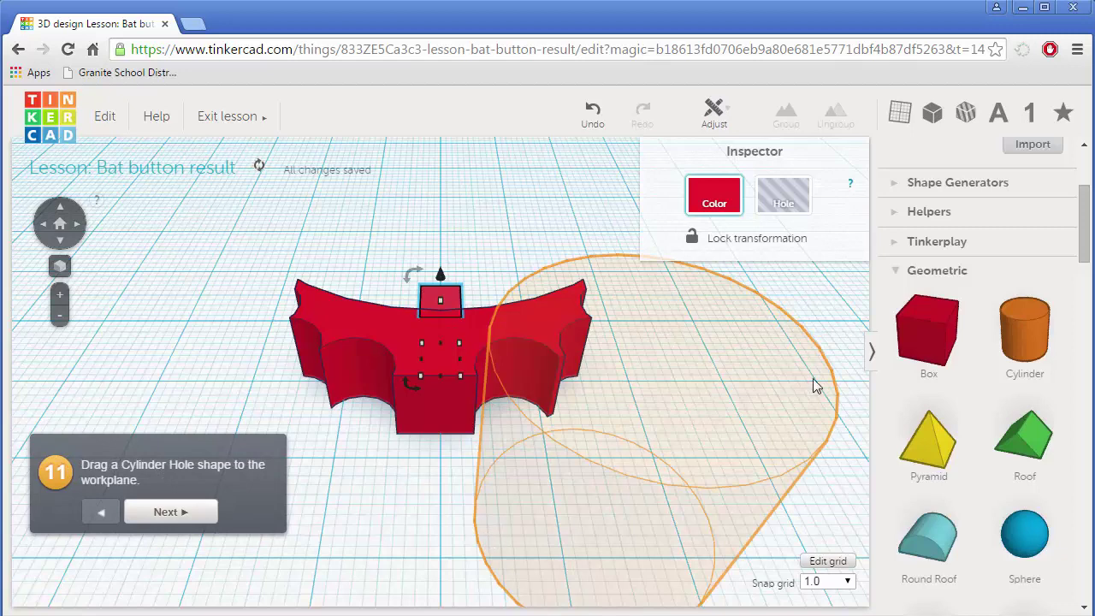
Step: Place a Cylinder on the large orange outline in front of the bat and advance the lesson
left_click_drag(986, 349, 588, 511)
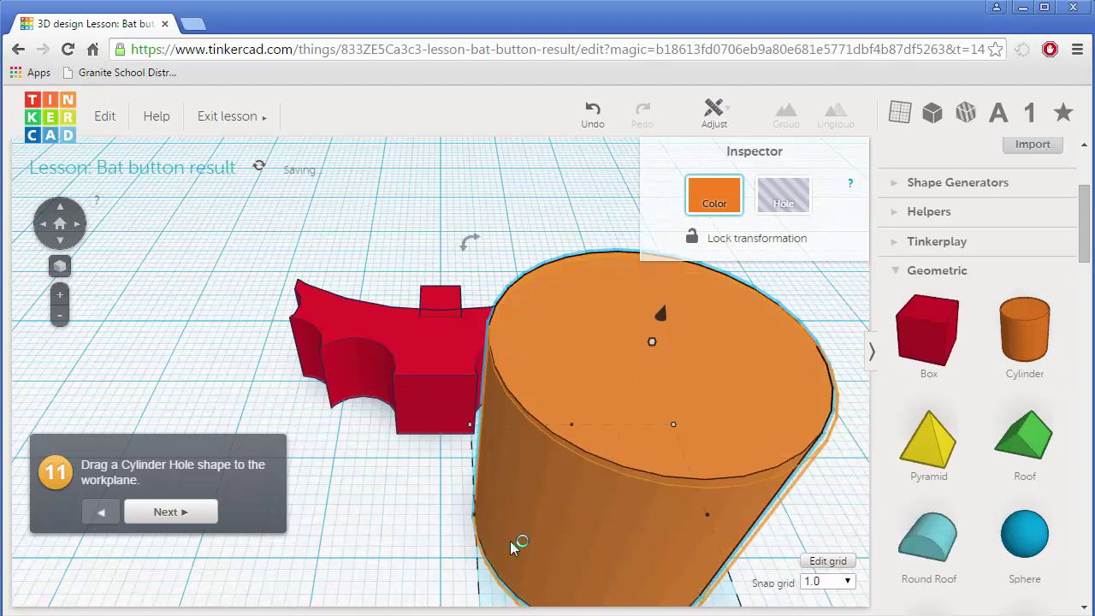
left_click(181, 513)
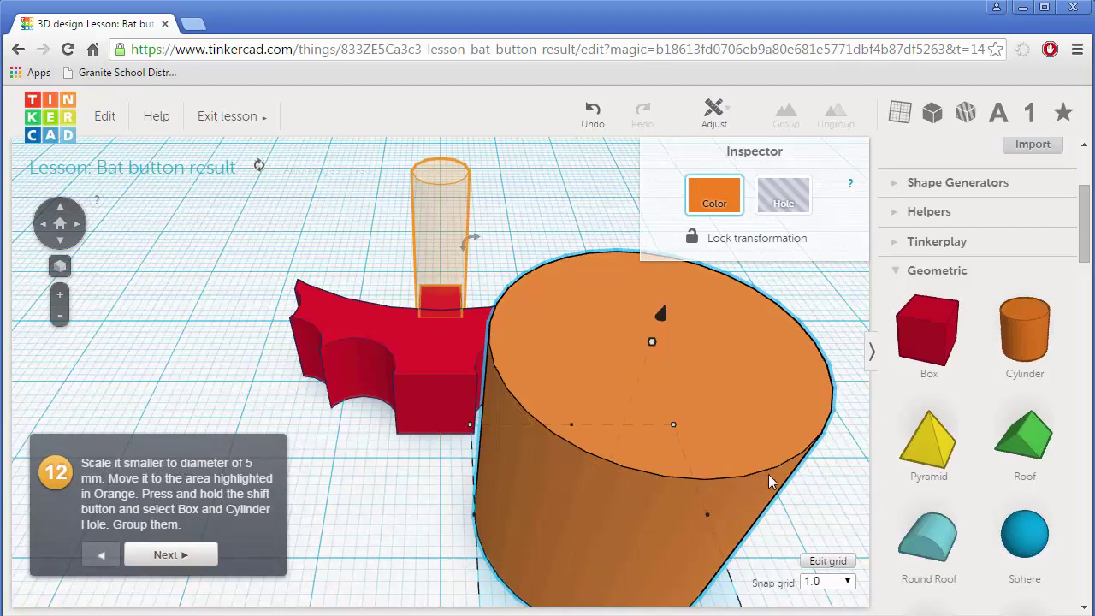
Step: Scale the cylinder down to a 5 mm diameter and move it onto the orange outline over the bat's head
scroll(794, 496, "down", 3)
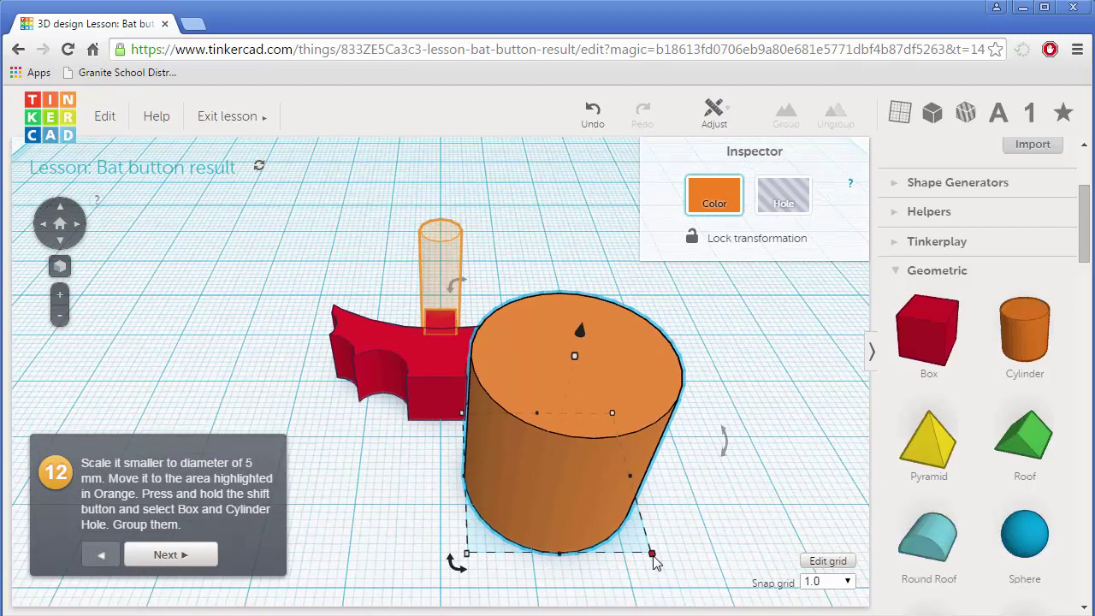
mouse_move(653, 554)
left_click_drag(653, 557, 504, 451)
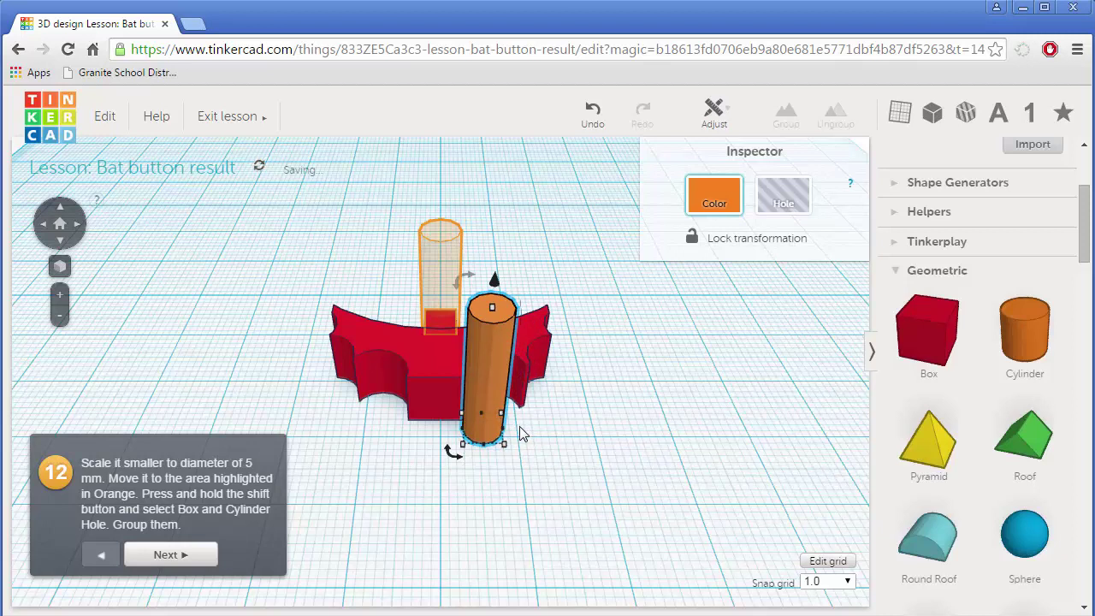
left_click_drag(480, 365, 439, 291)
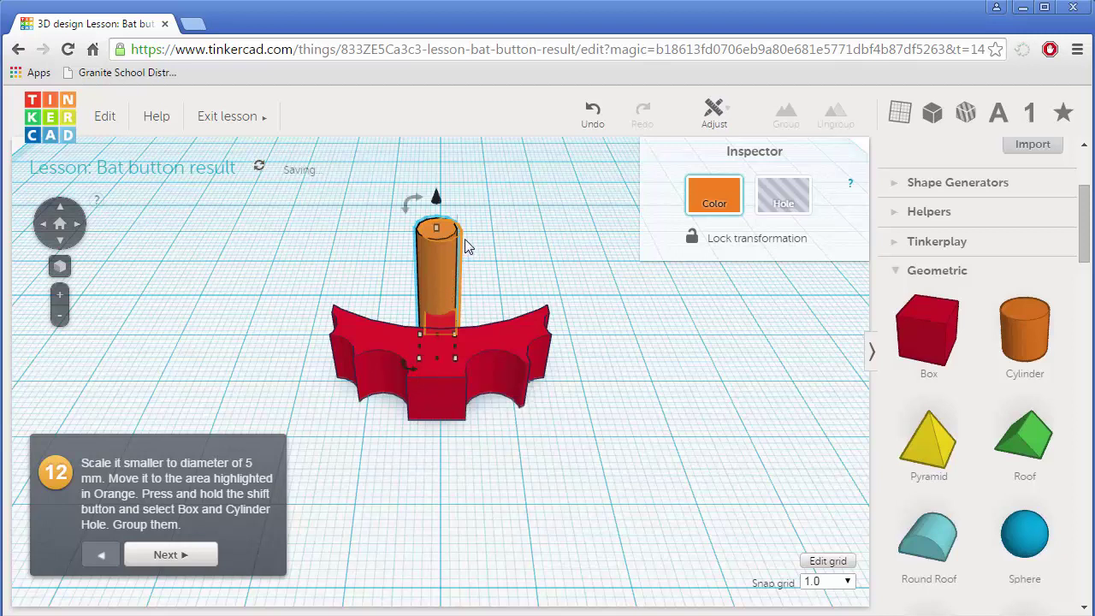
Step: Set the snap grid to 0.5
left_click(819, 585)
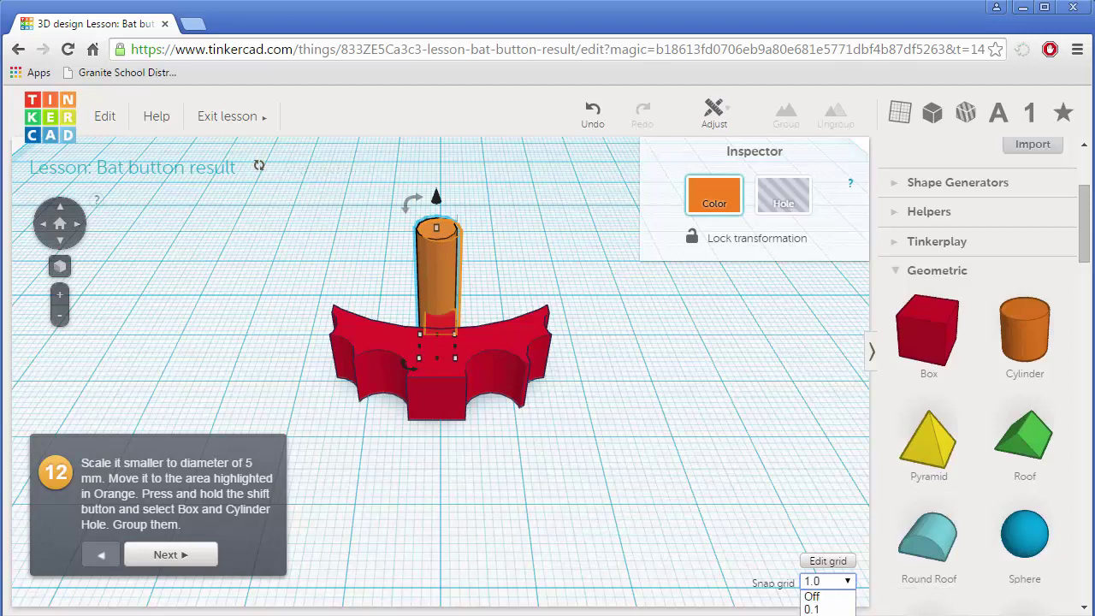
left_click(849, 582)
left_click(849, 581)
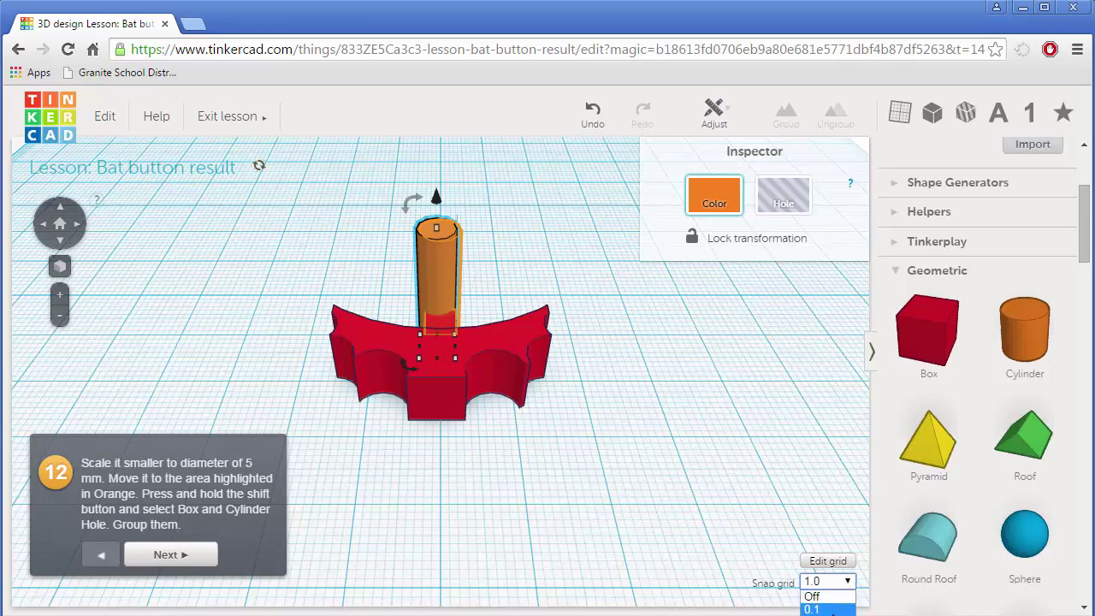
left_click(825, 585)
left_click(823, 585)
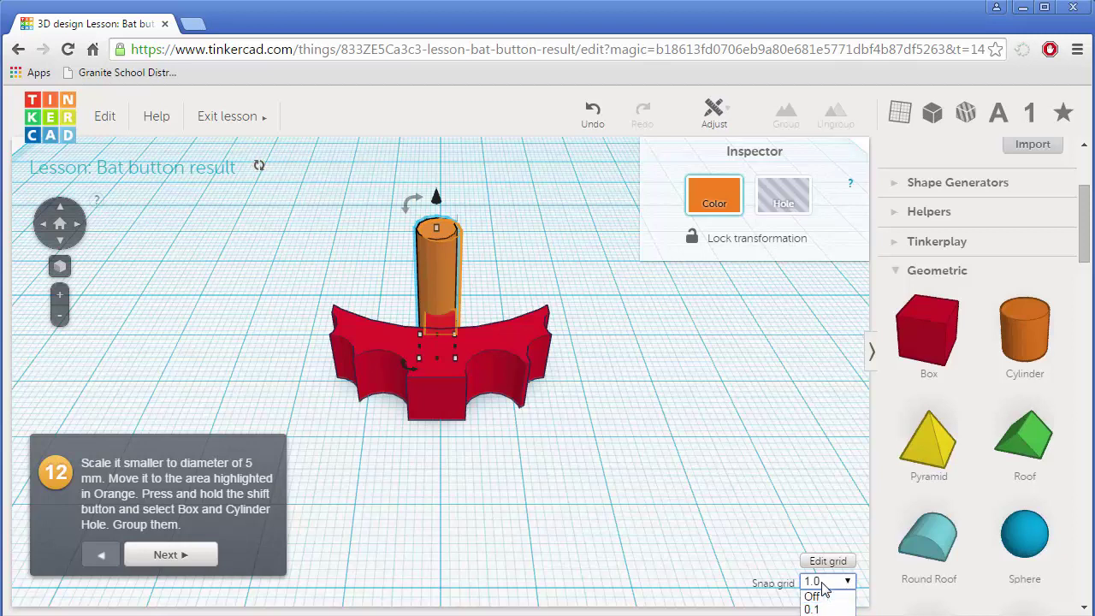
left_click(823, 586)
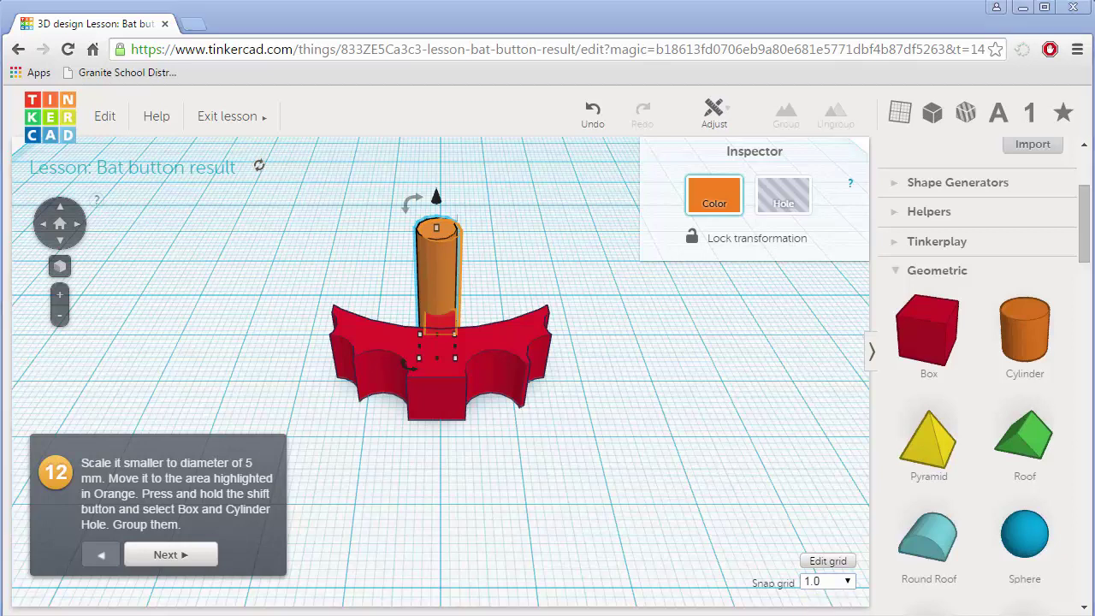
left_click(847, 581)
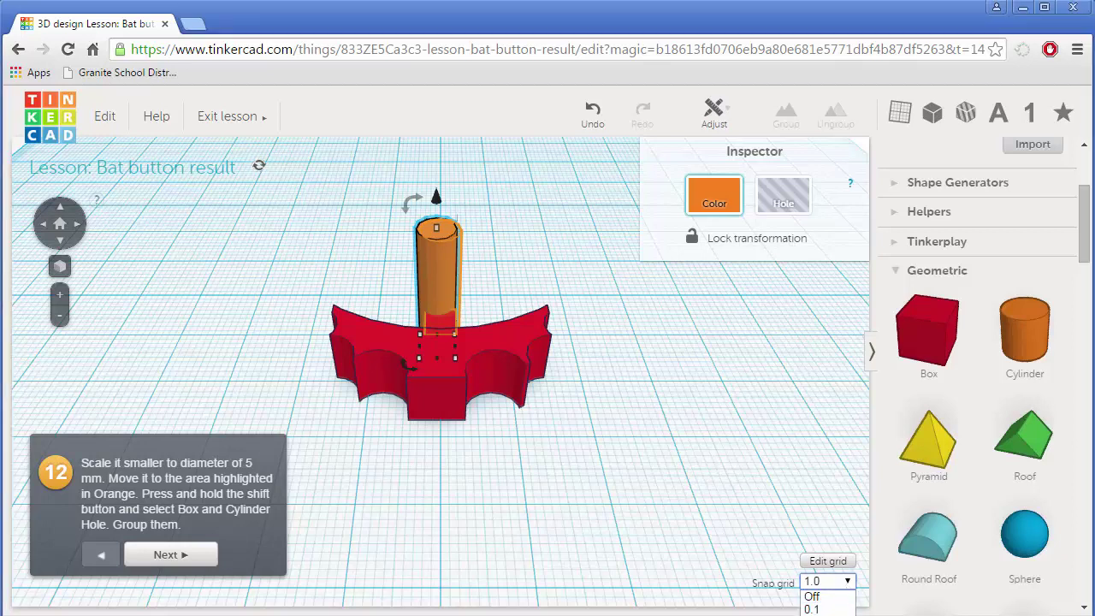
left_click(826, 615)
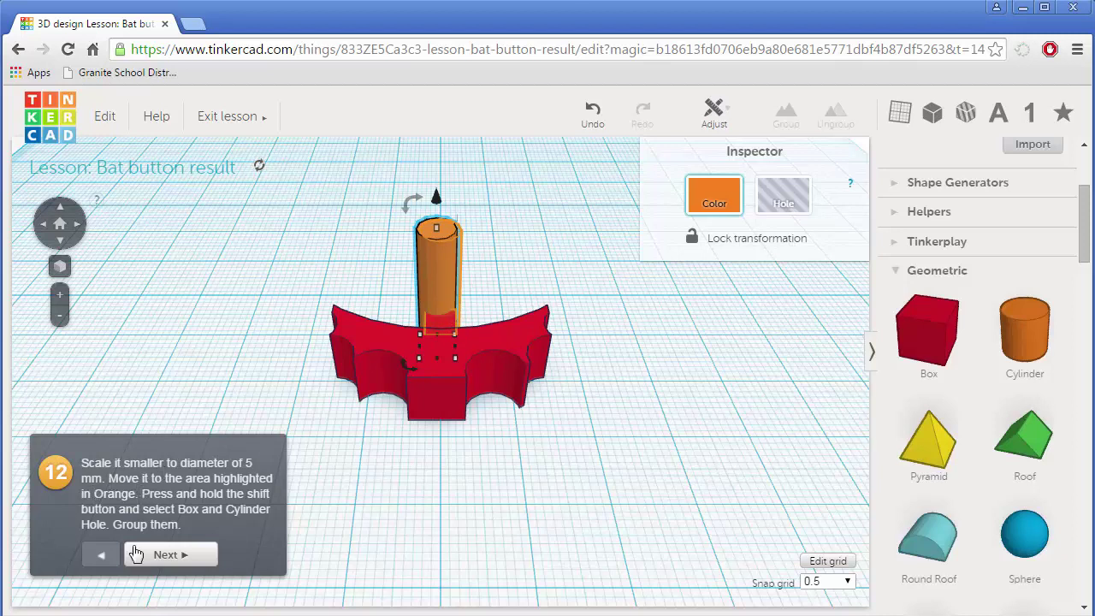
Step: Turn the head cylinder into a hole and nudge it into line with the orange outline
left_click(101, 554)
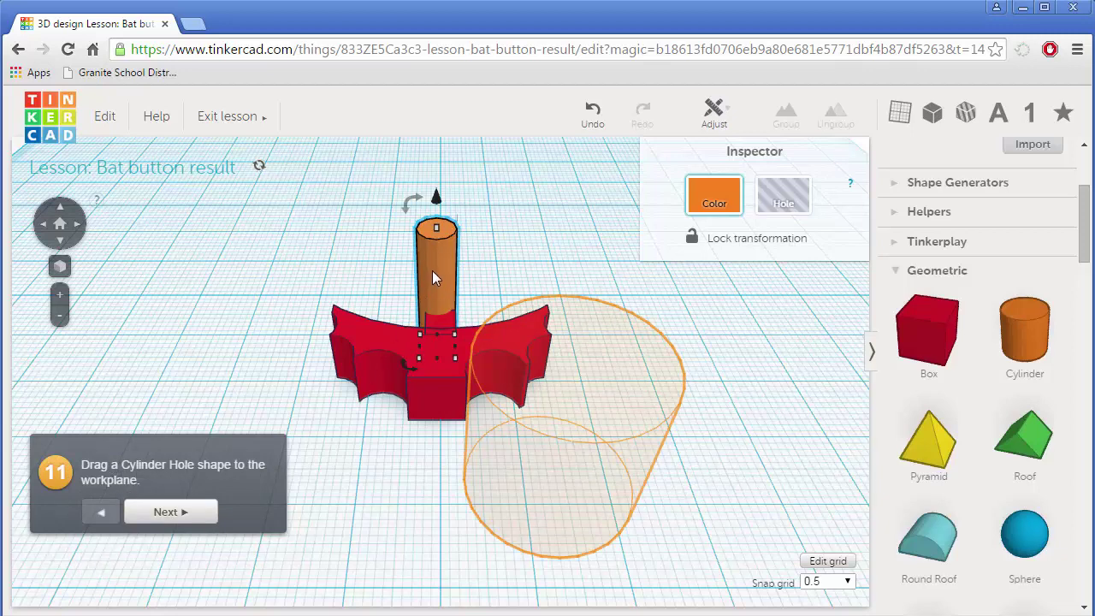
left_click(170, 512)
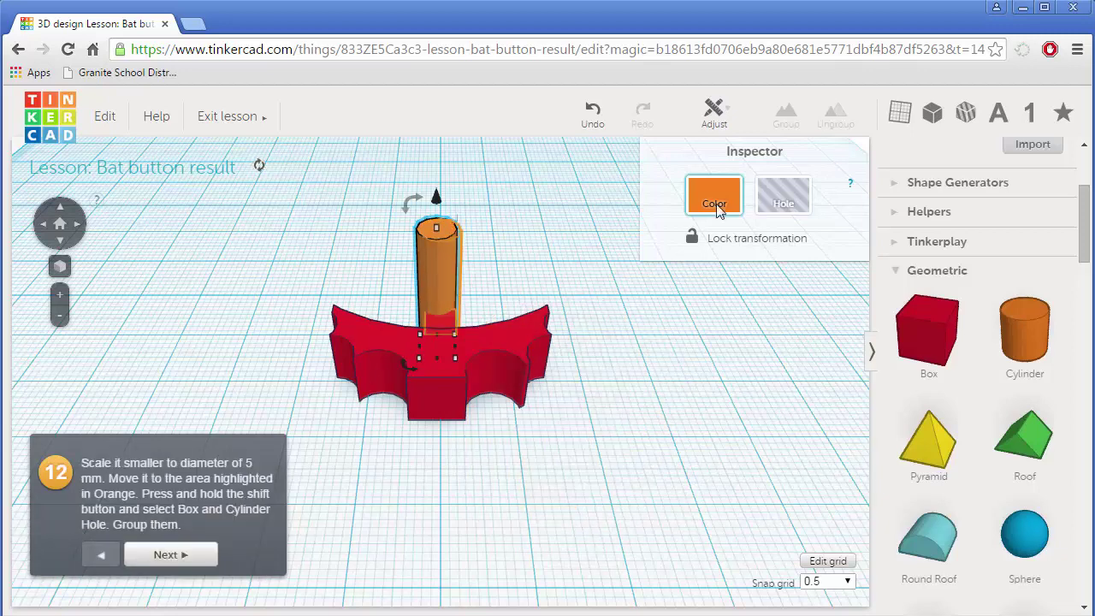
left_click(790, 199)
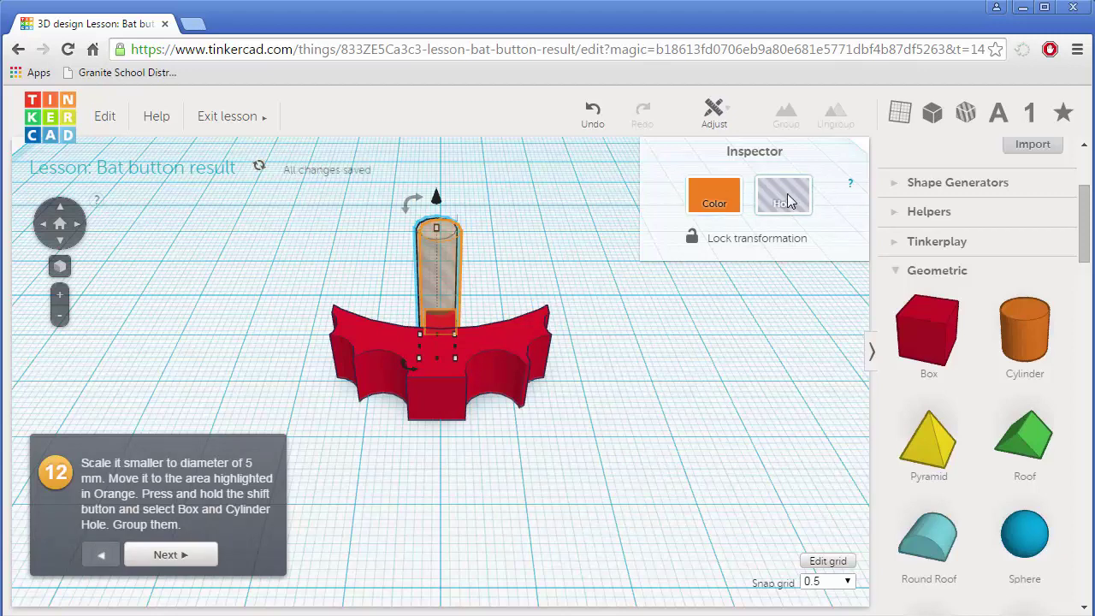
left_click(445, 322, "shift")
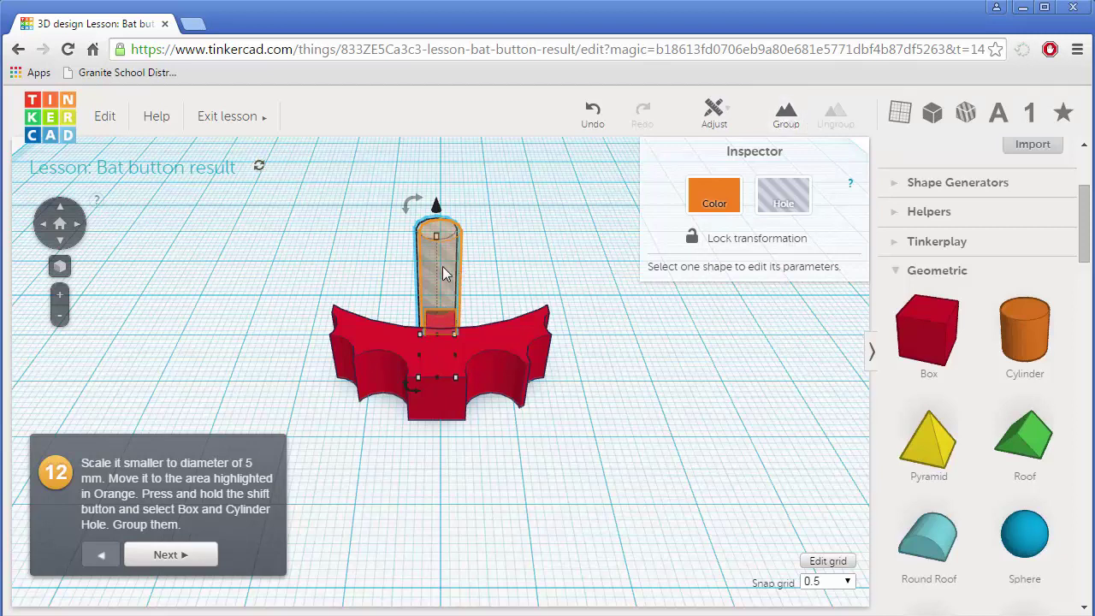
mouse_move(444, 266)
left_mouse_down()
mouse_move(452, 264)
mouse_move(441, 266)
left_mouse_up()
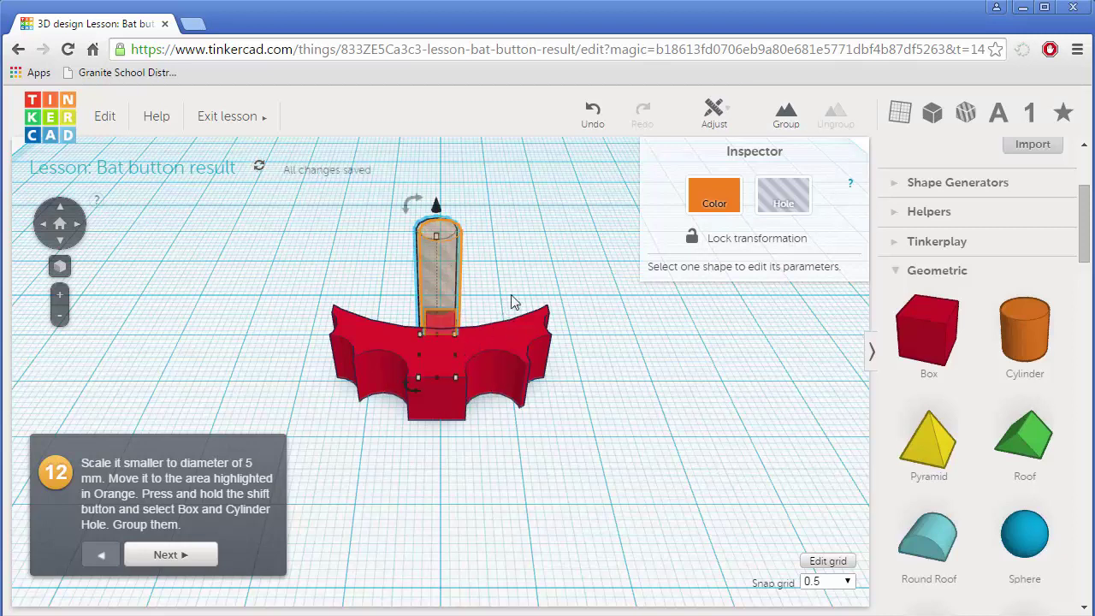
left_click(533, 252)
left_click(445, 263)
left_click_drag(449, 262, 445, 260)
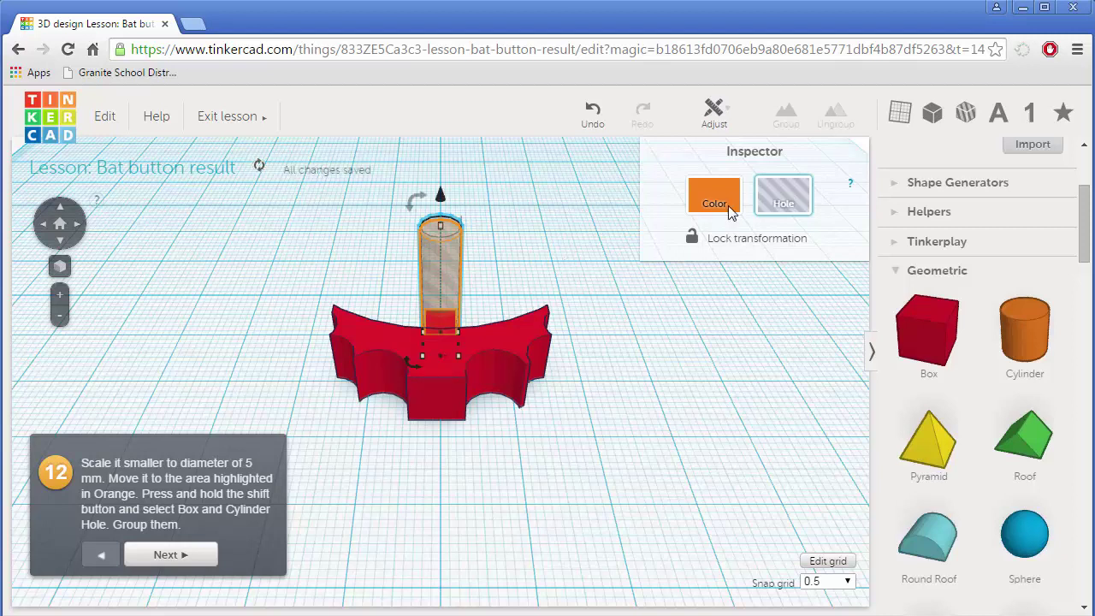
Step: Group the head box with the cylinder hole to cut the head's curve, and advance the lesson
left_click(440, 322, "shift")
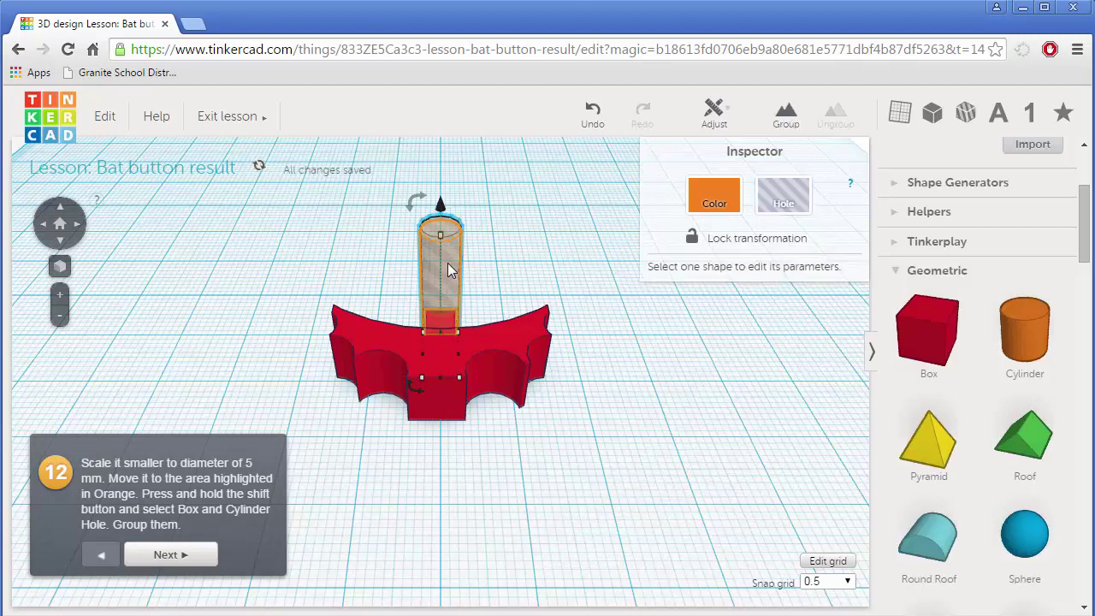
left_click(447, 263, "shift")
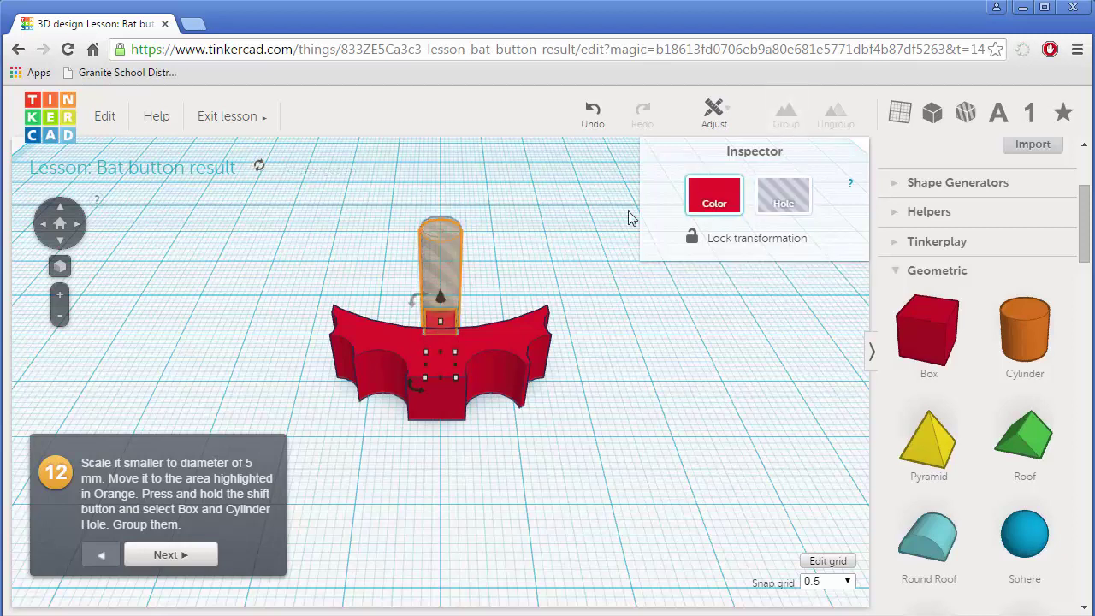
left_click(455, 261, "shift")
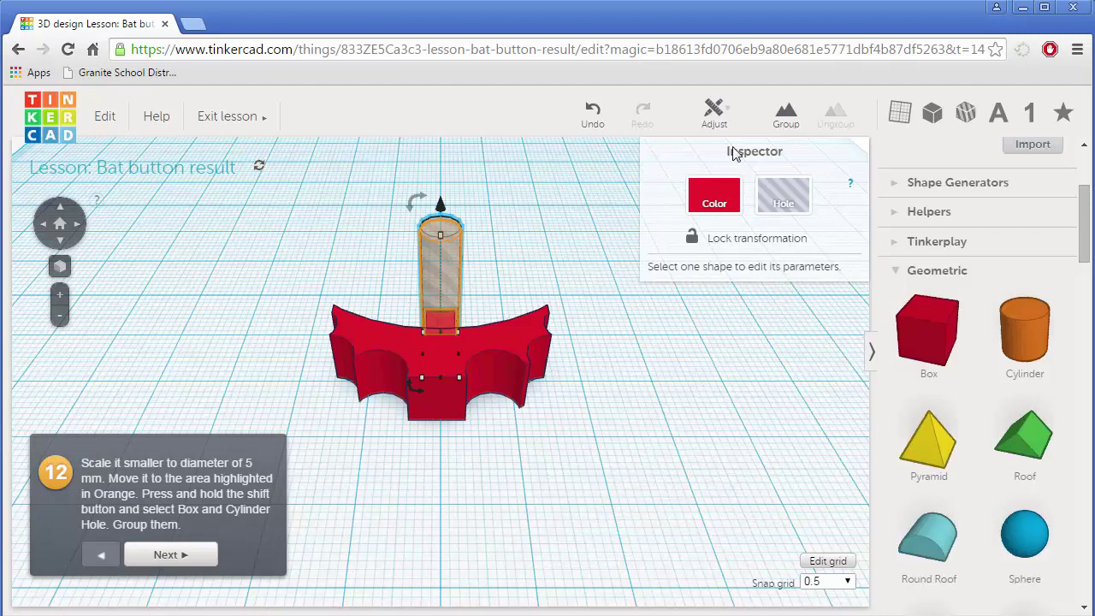
left_click(787, 116)
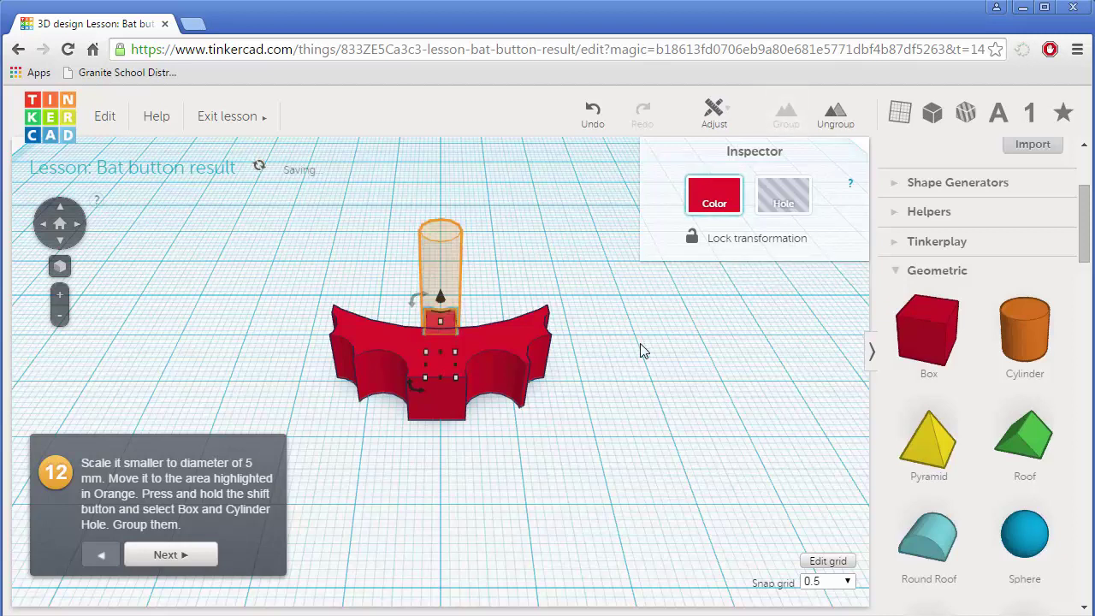
left_click(172, 555)
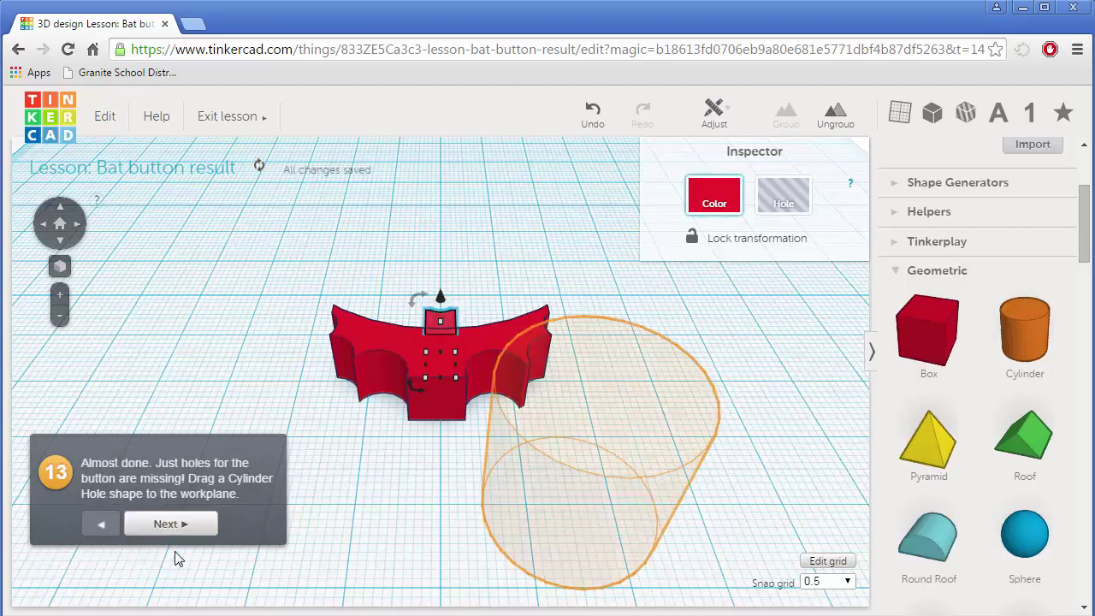
Step: Place a Cylinder on the large orange outline, turn it into a hole, and advance the lesson
left_click_drag(608, 429, 659, 421)
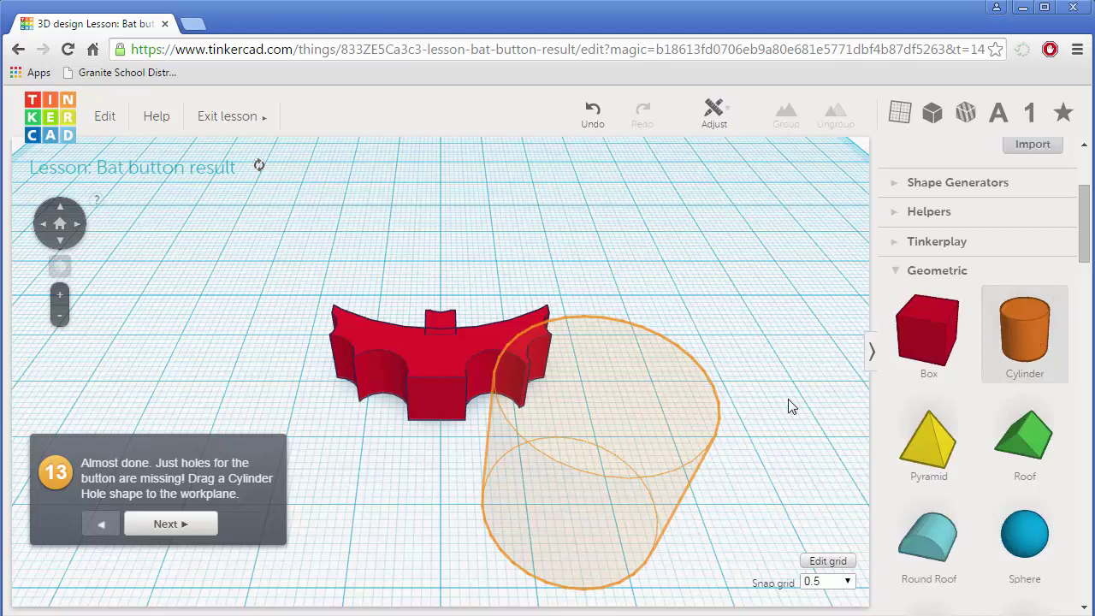
left_click_drag(791, 407, 568, 504)
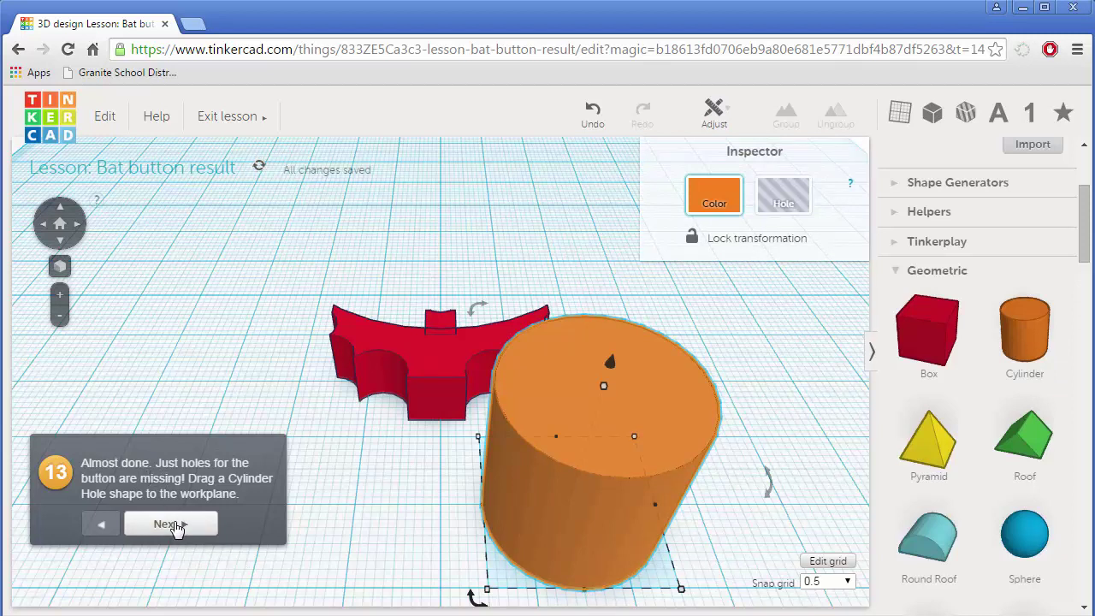
left_click(789, 208)
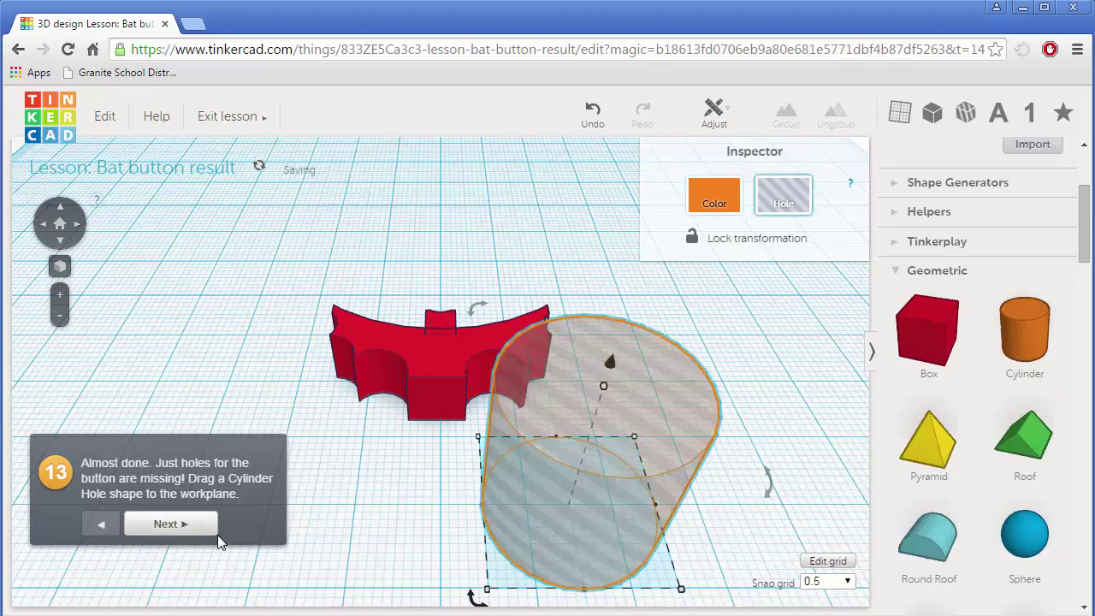
left_click(175, 524)
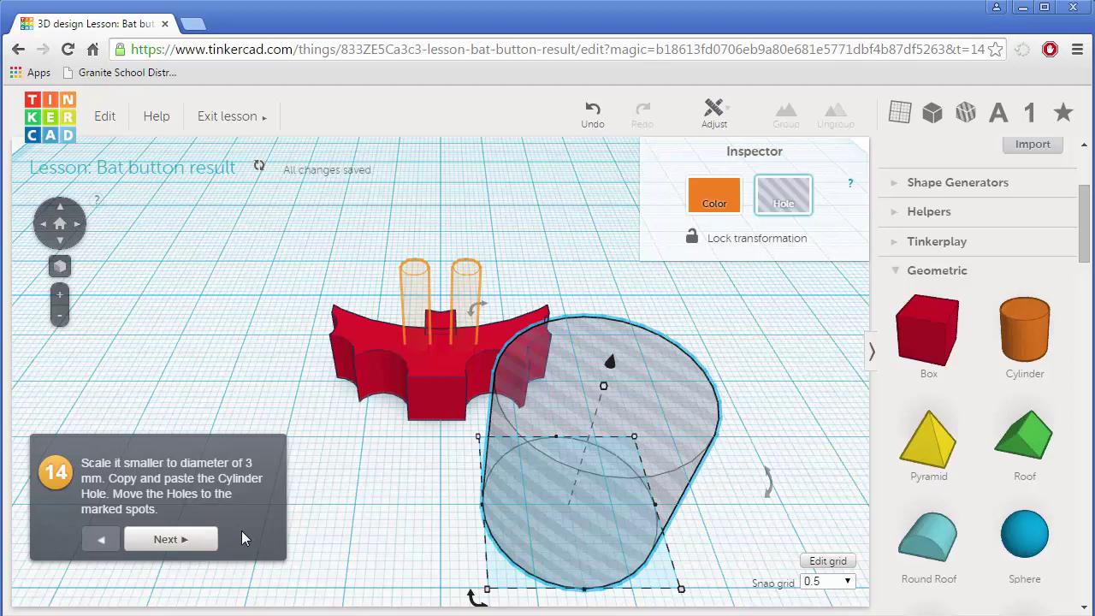
Step: Scale the new cylinder hole to a 3 mm diameter and move it onto the left marked spot on the bat
mouse_move(682, 590)
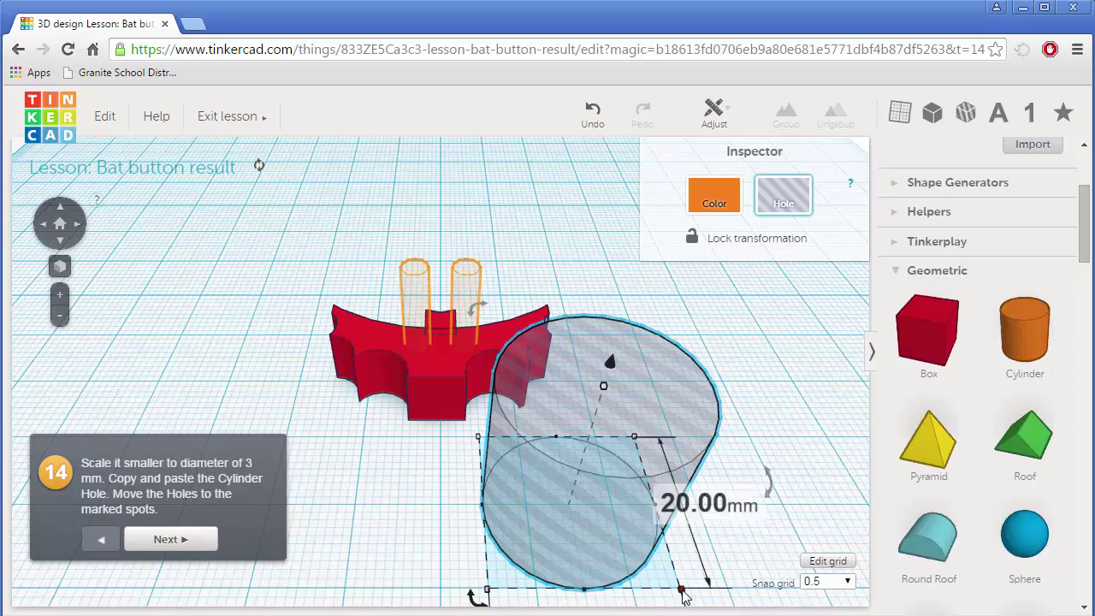
left_click_drag(682, 590, 507, 463)
left_click_drag(496, 394, 416, 335)
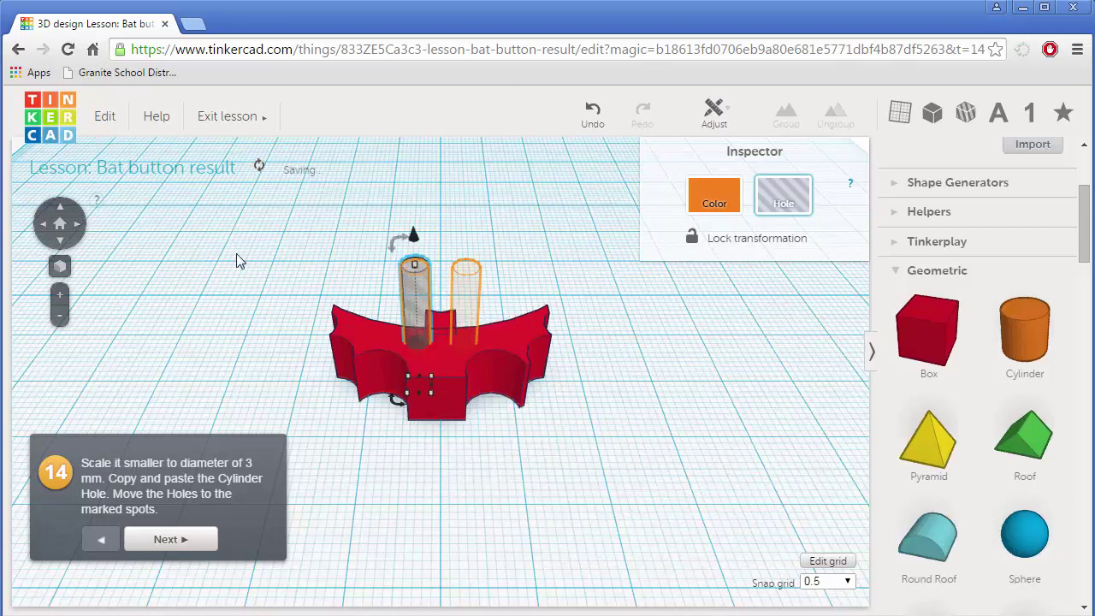
Step: Duplicate the small cylinder hole, move the copy 6 mm across onto the second marked spot, and advance the lesson
left_click(105, 119)
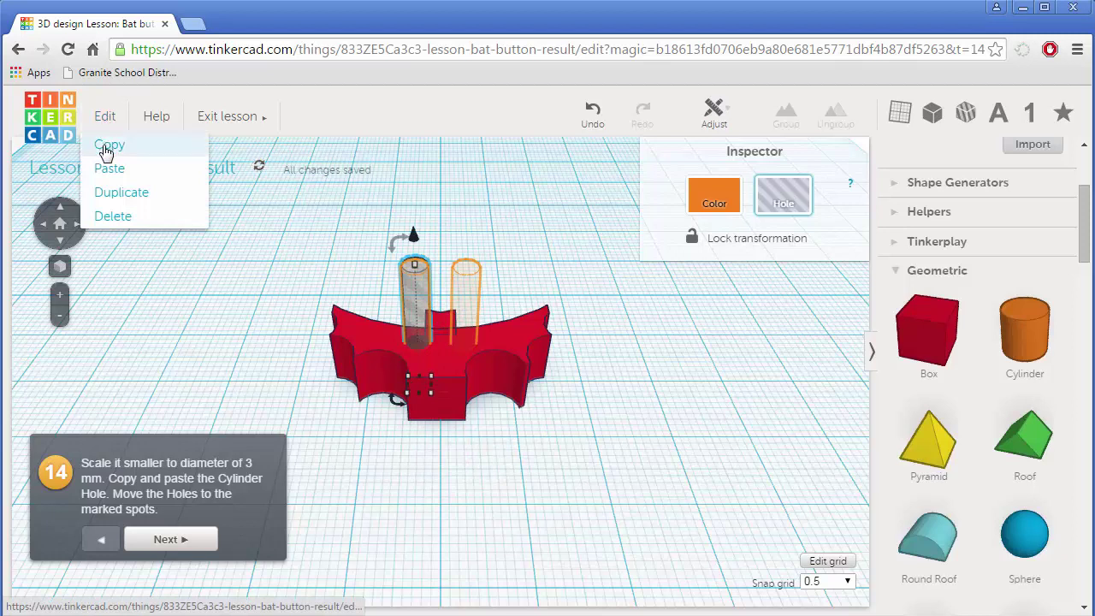
left_click(110, 199)
left_click_drag(419, 301, 468, 311)
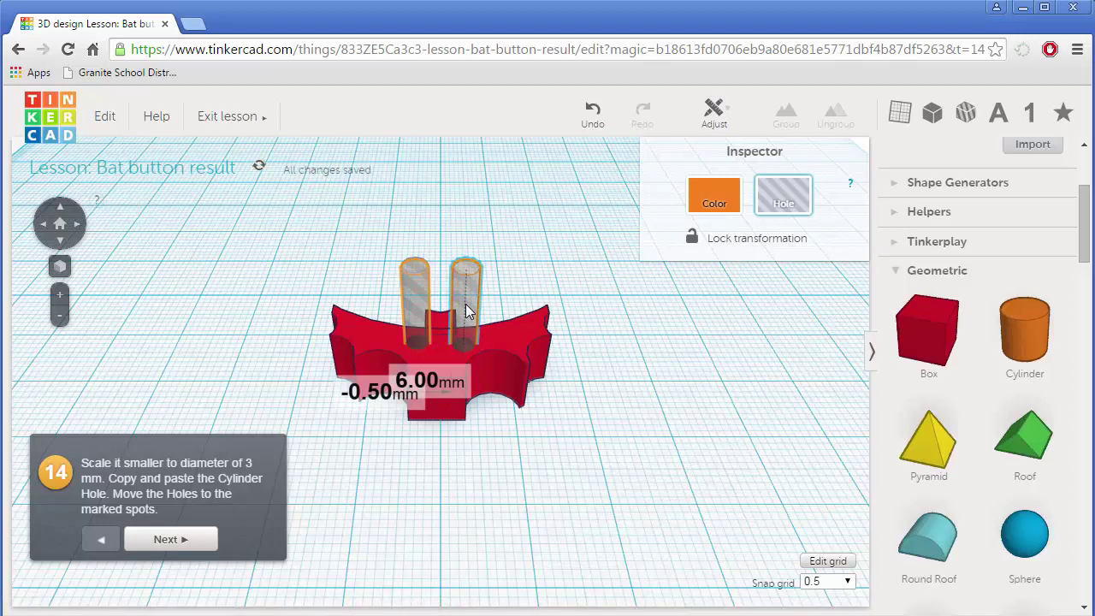
left_click(175, 535)
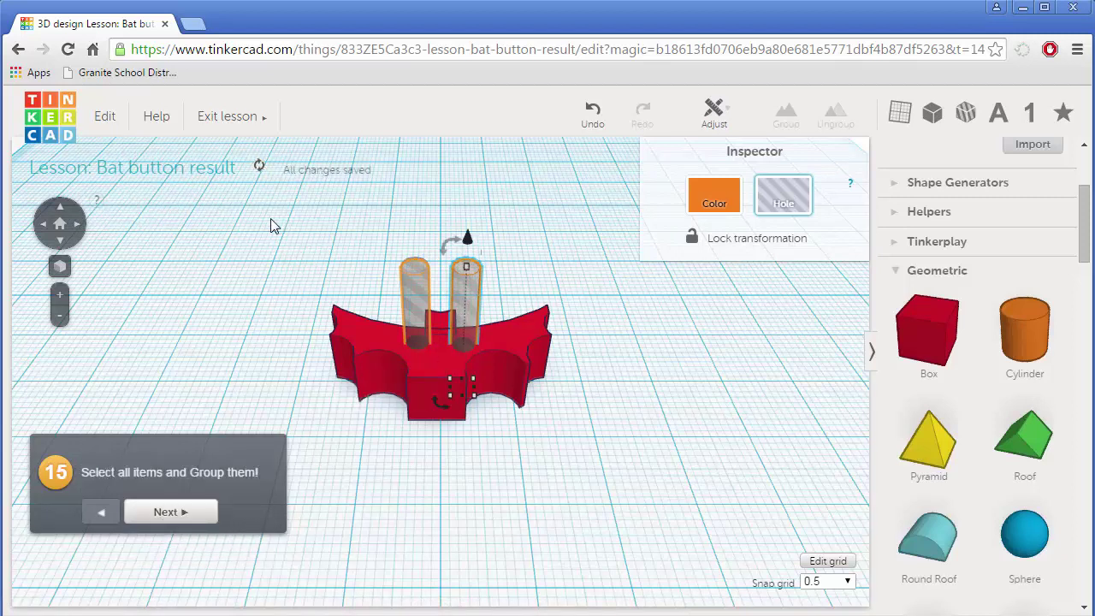
Step: Group the wings, head and both cylinder holes to cut the buttonholes, and advance to the lesson's finish
left_click_drag(271, 219, 652, 469)
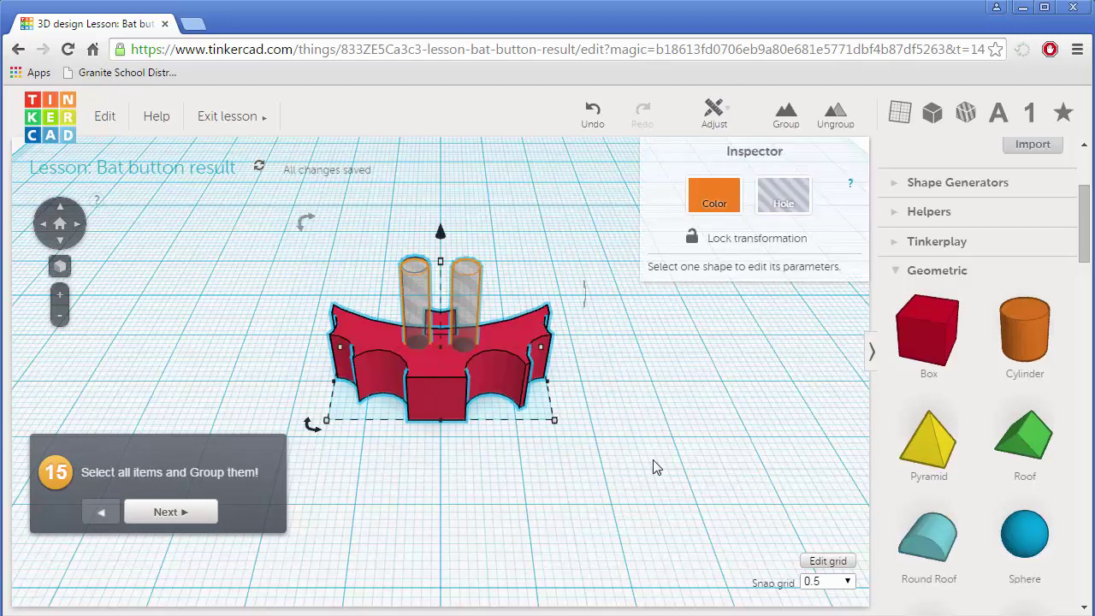
left_click(786, 115)
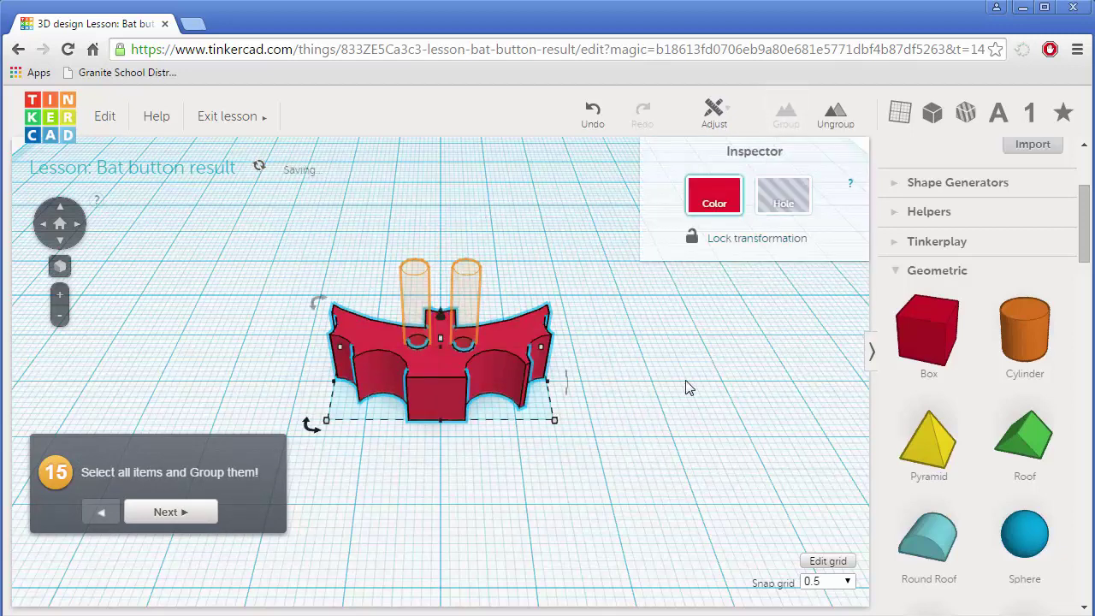
left_click(173, 512)
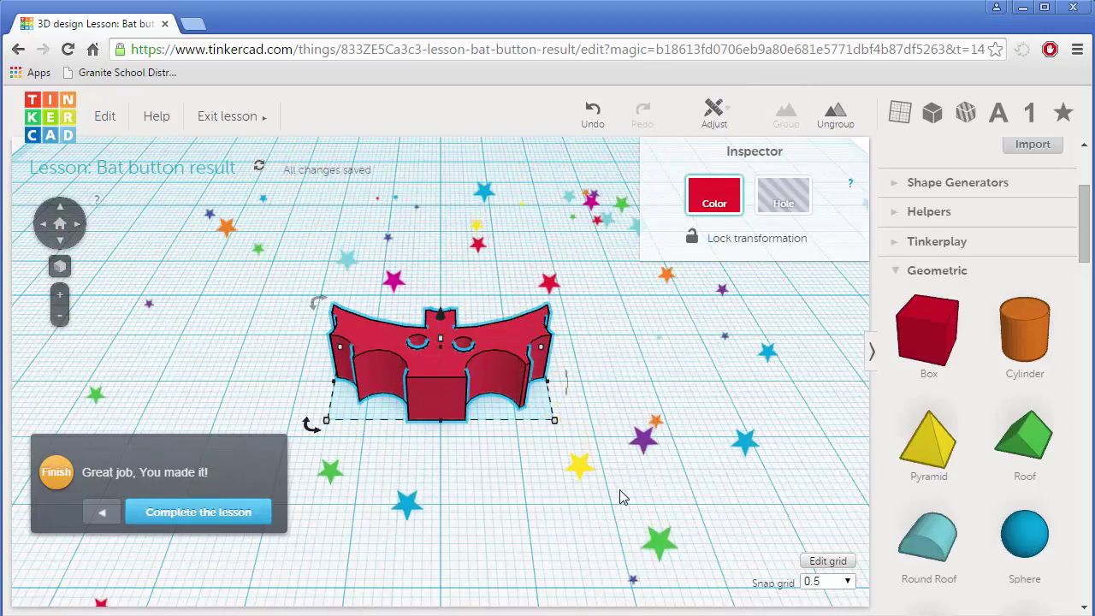
Step: Close the next-lesson dialog to view the finished bat button, and complete the lesson
left_click(642, 370)
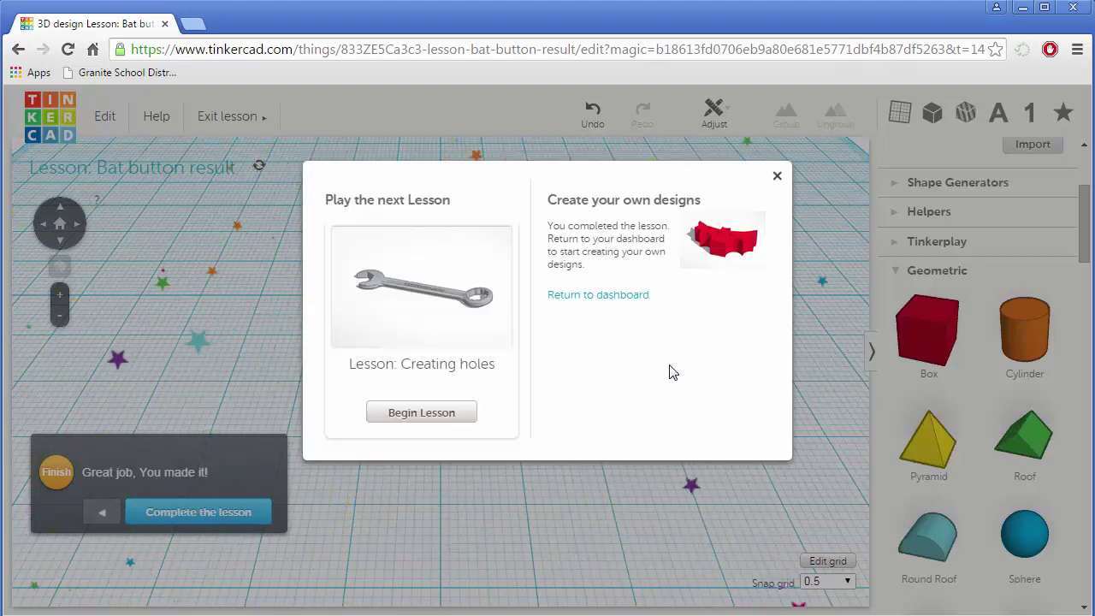
left_click(777, 178)
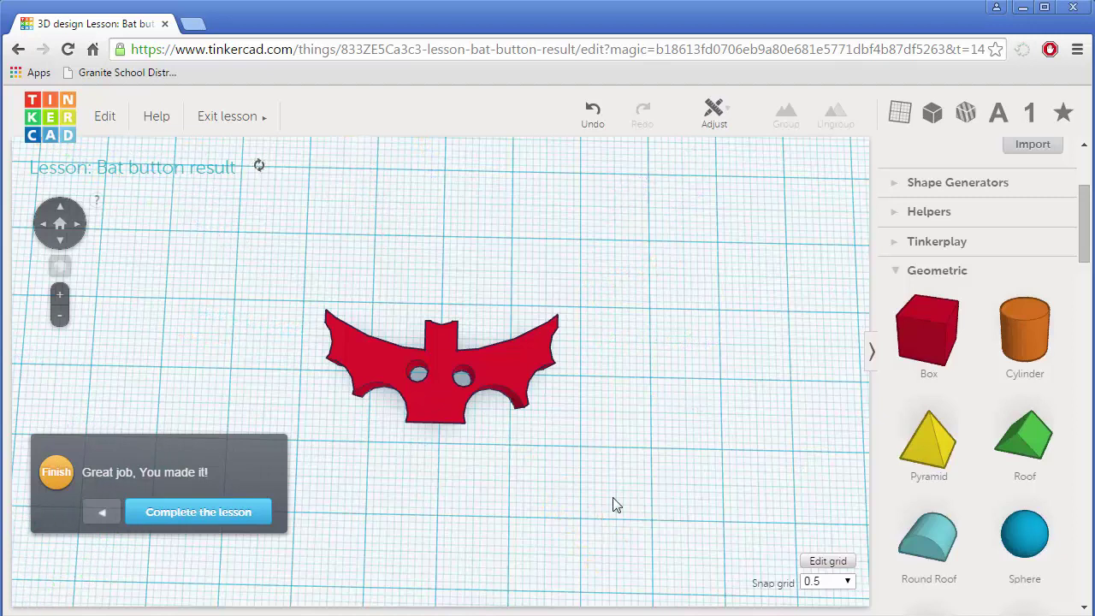
left_click(225, 514)
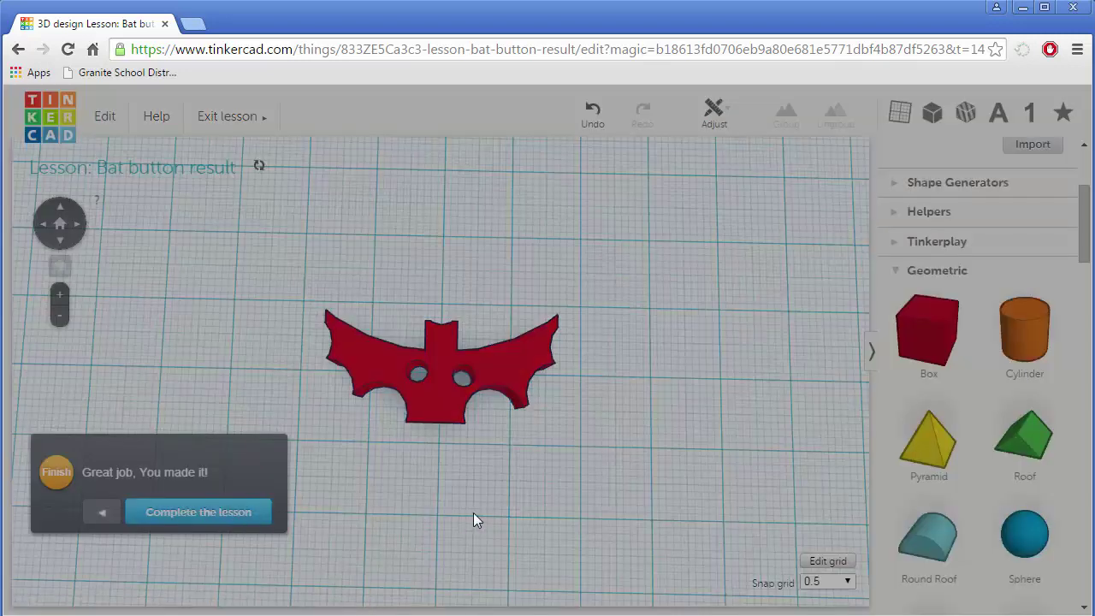